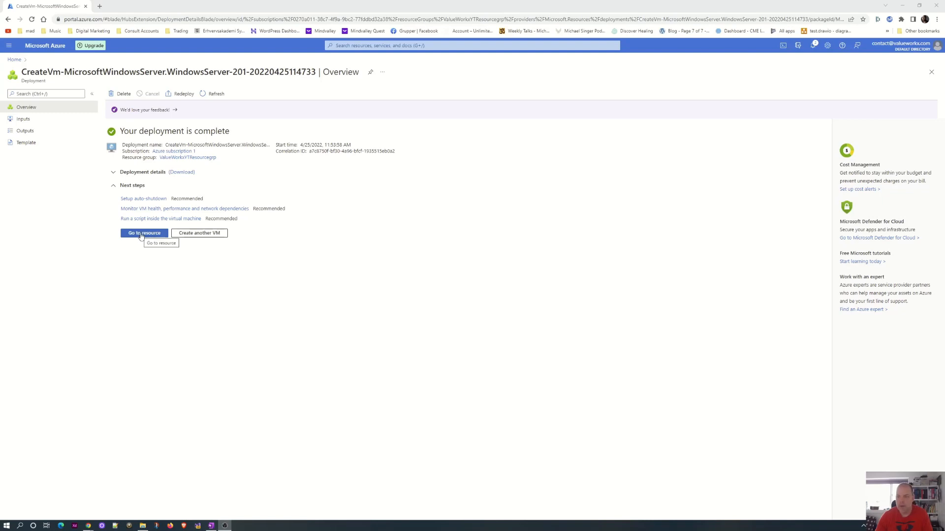
Step: Open the newly deployed virtual machine's resource page and select its public IP address
left_click(141, 235)
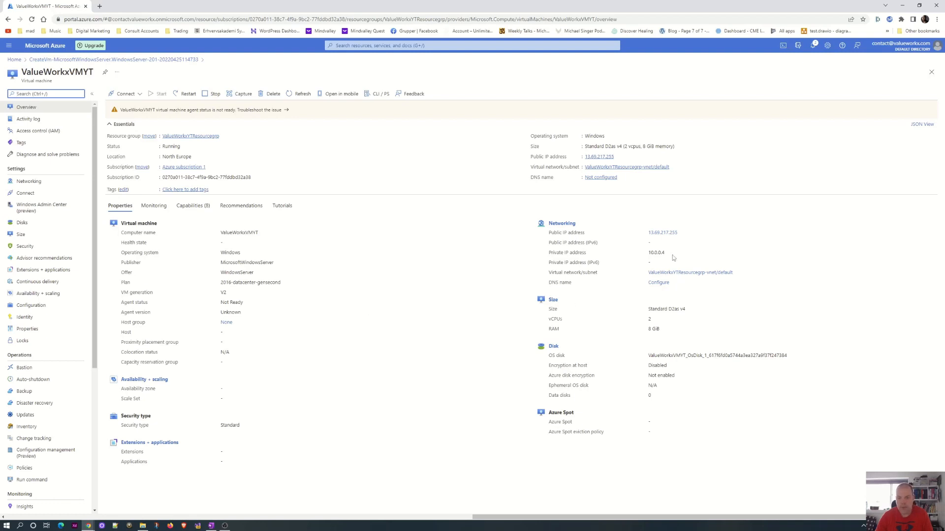
left_click_drag(672, 254, 647, 234)
left_click(693, 250)
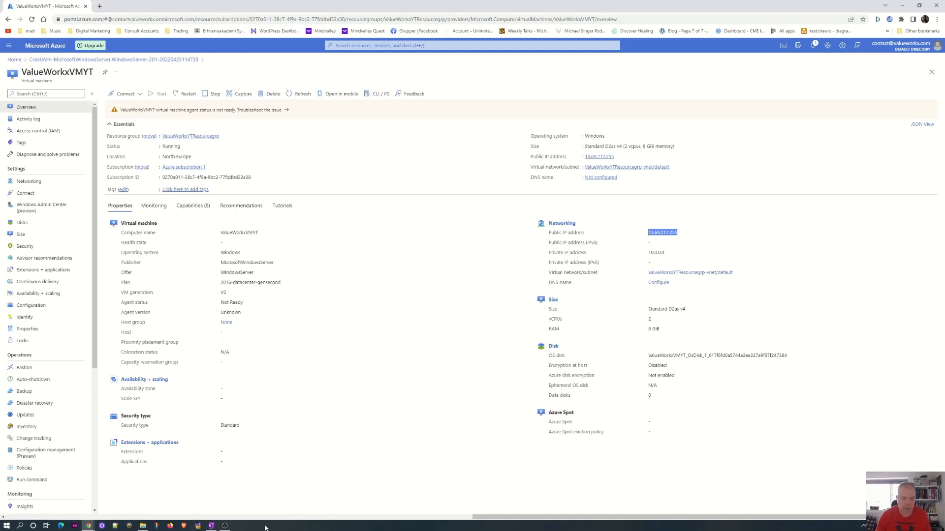
Step: Launch Remote Desktop Connection on the local computer using mstsc
left_click(6, 525)
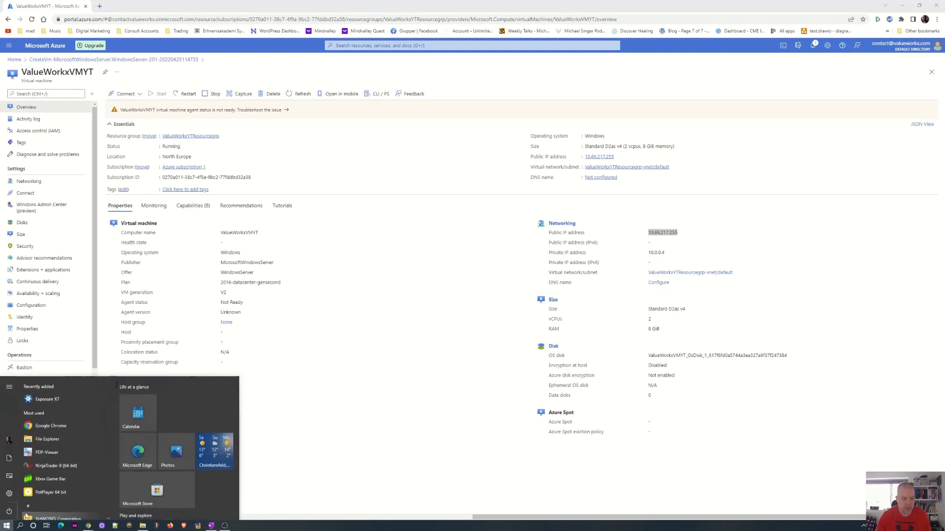
type("r")
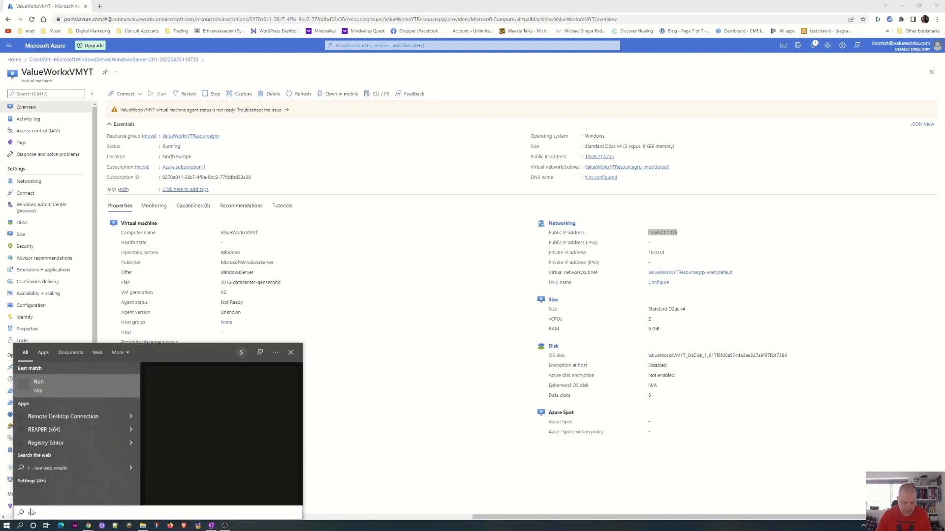
key("BackSpace")
type("mstsc")
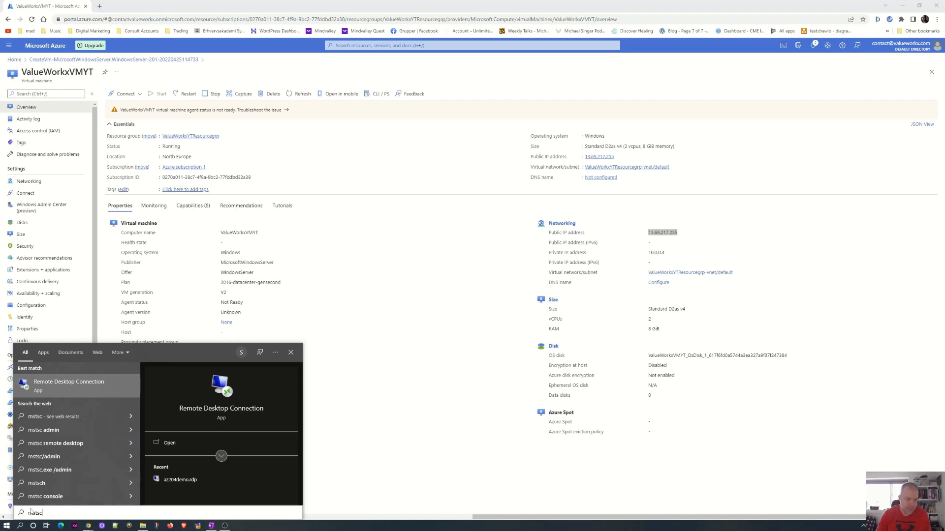
key("Return")
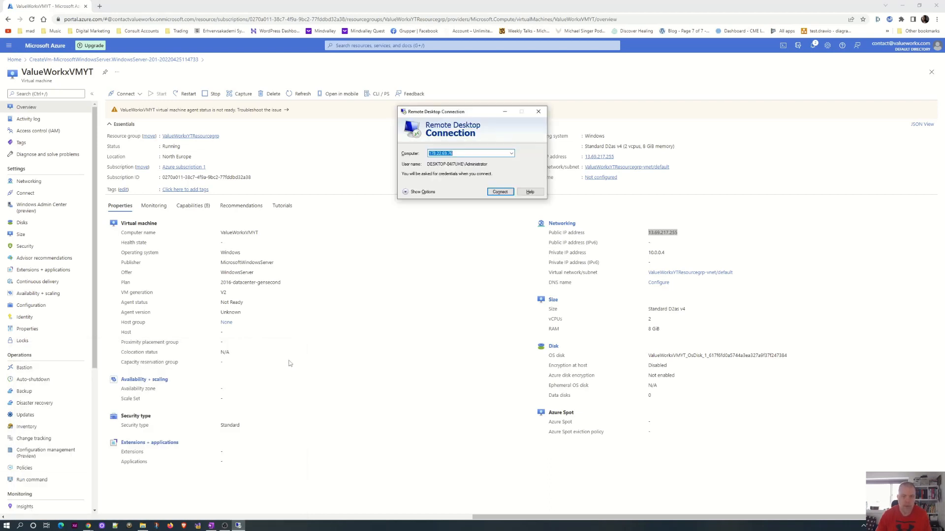
Step: Set the remote computer to 13.69.217.255, try to connect to it, and minimize the connection window
key("alt+Tab")
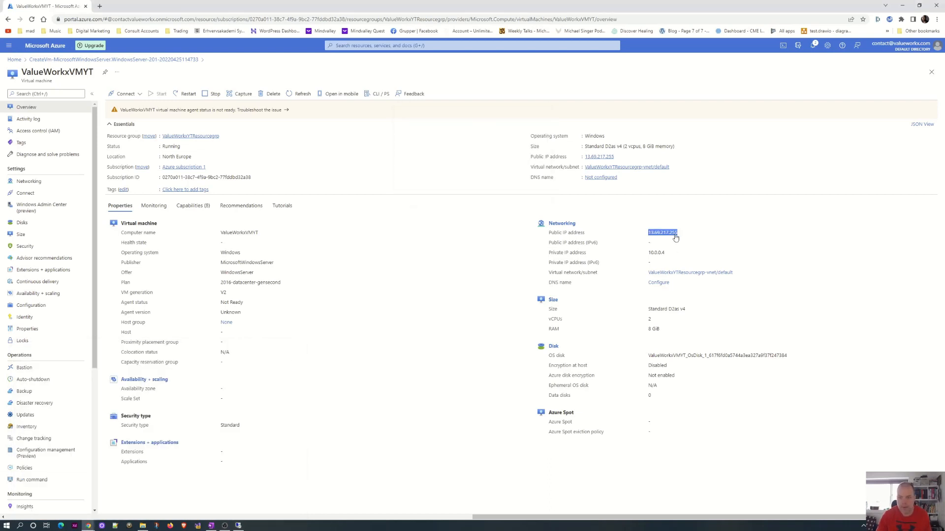
key("alt+Tab")
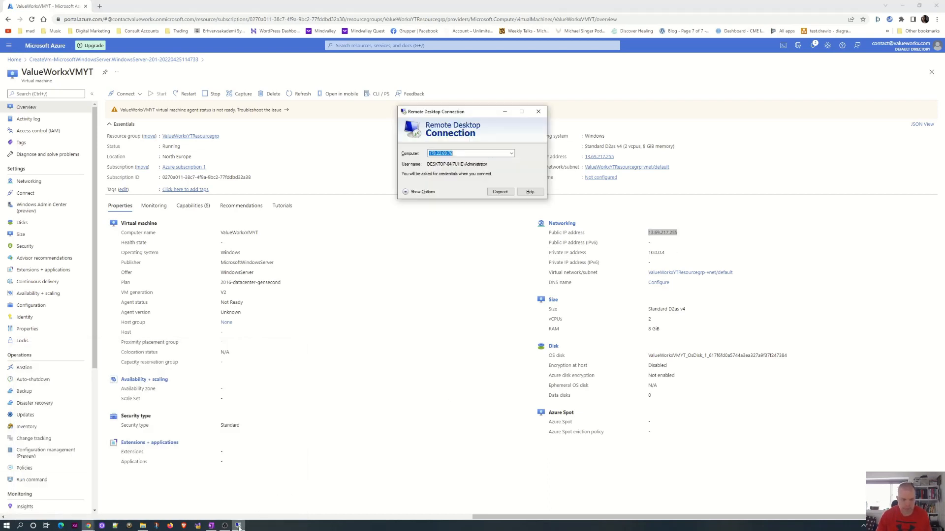
key("BackSpace")
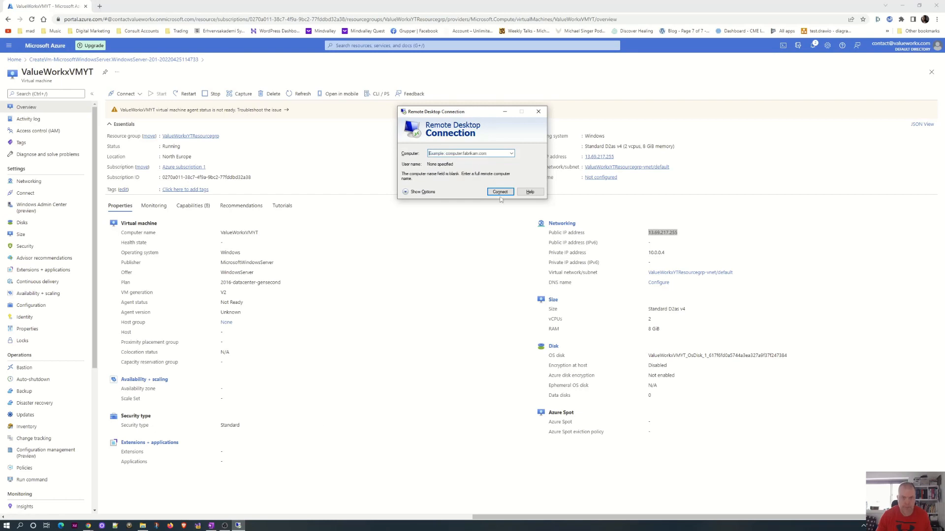
left_click(476, 153)
type("13")
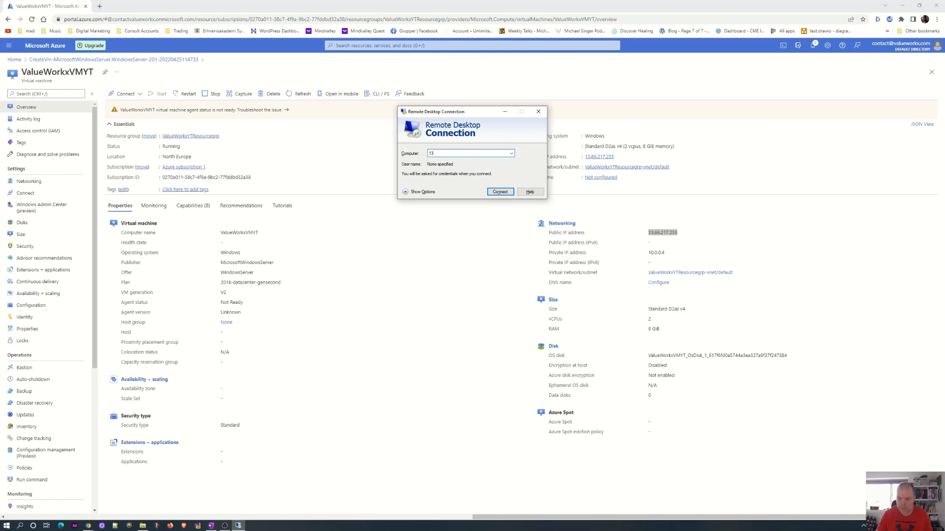
type(".69")
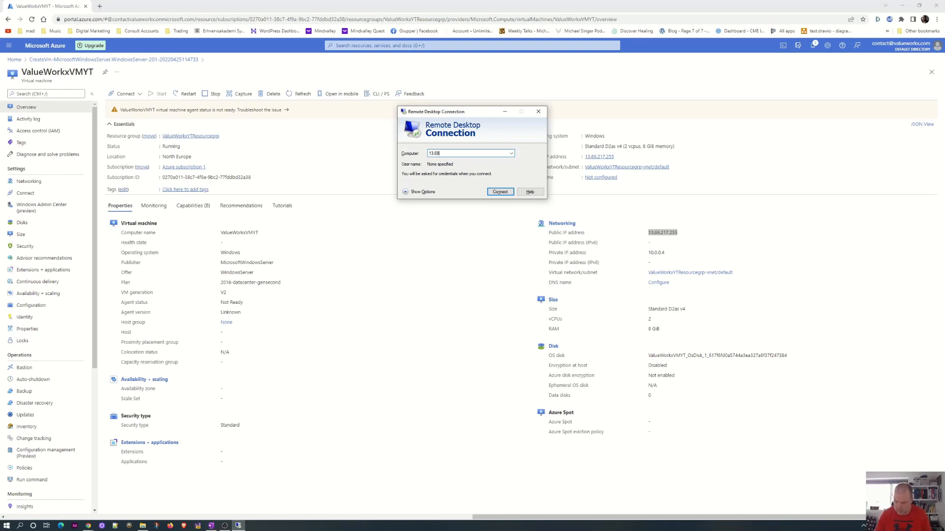
type(".217.235")
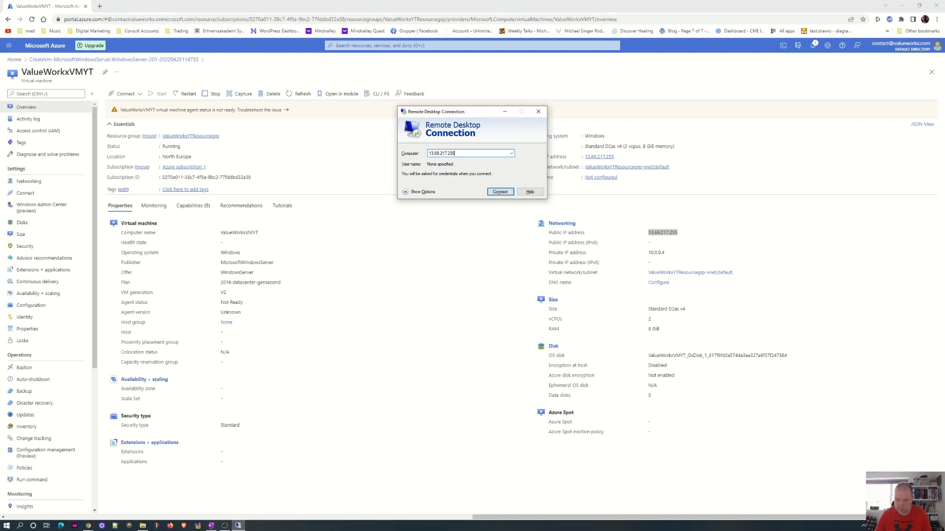
left_click(496, 193)
double_click(457, 153)
left_click(456, 153)
left_click(500, 192)
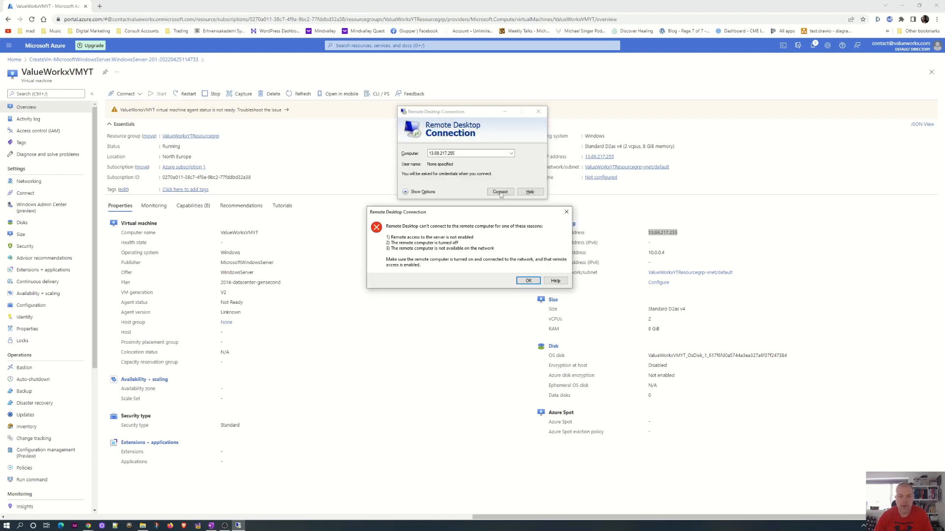
left_click(528, 281)
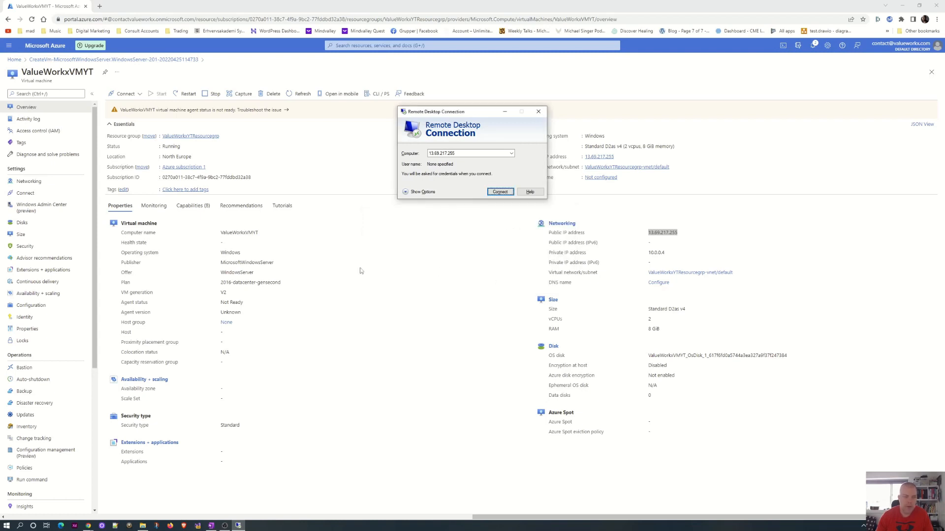
left_click(506, 112)
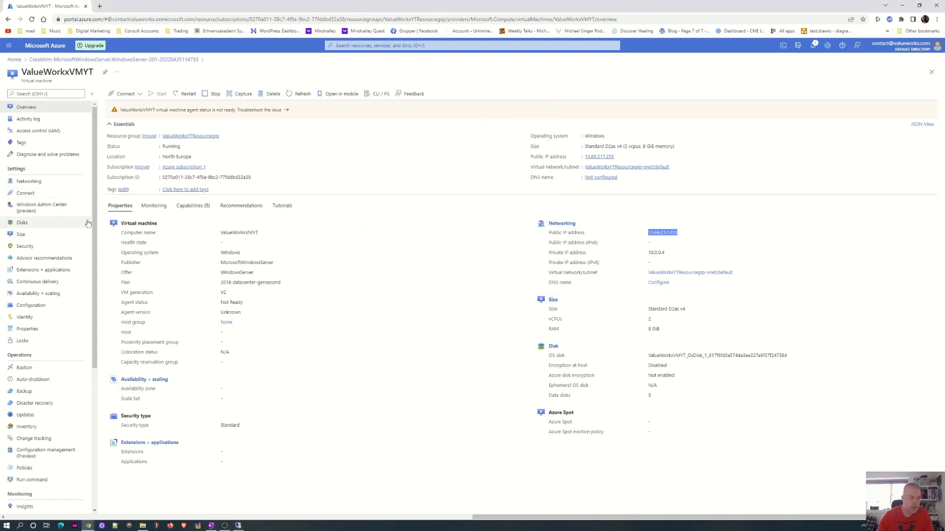
Step: Start a new inbound port rule in the virtual machine's networking settings with RDP as the service
left_click(30, 181)
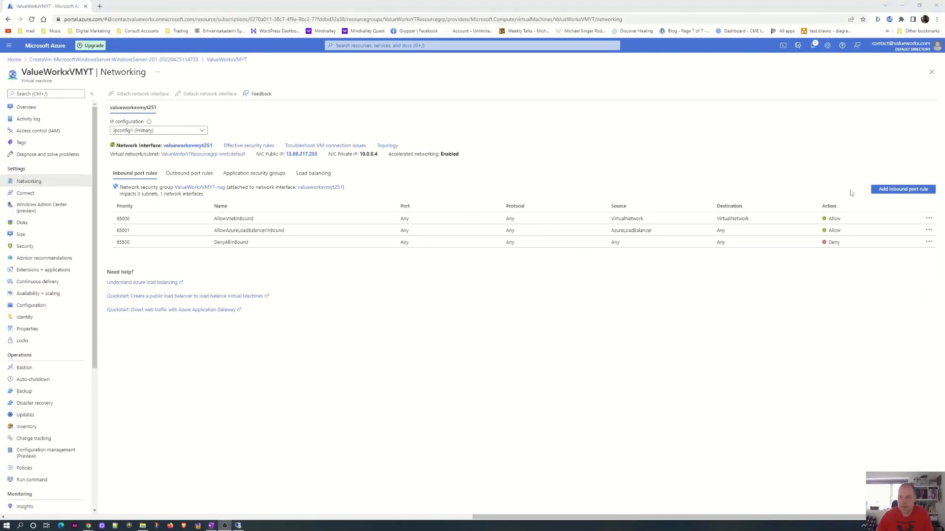
left_click(899, 191)
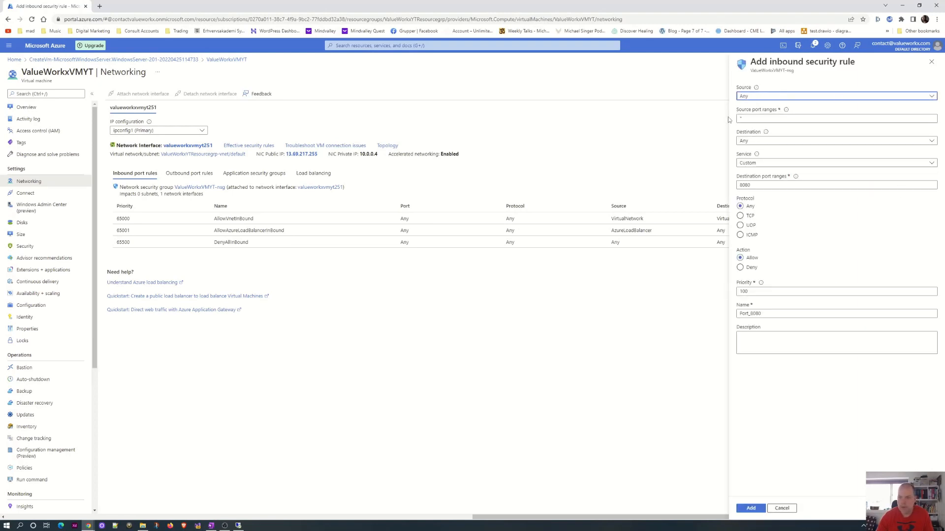
left_click(761, 163)
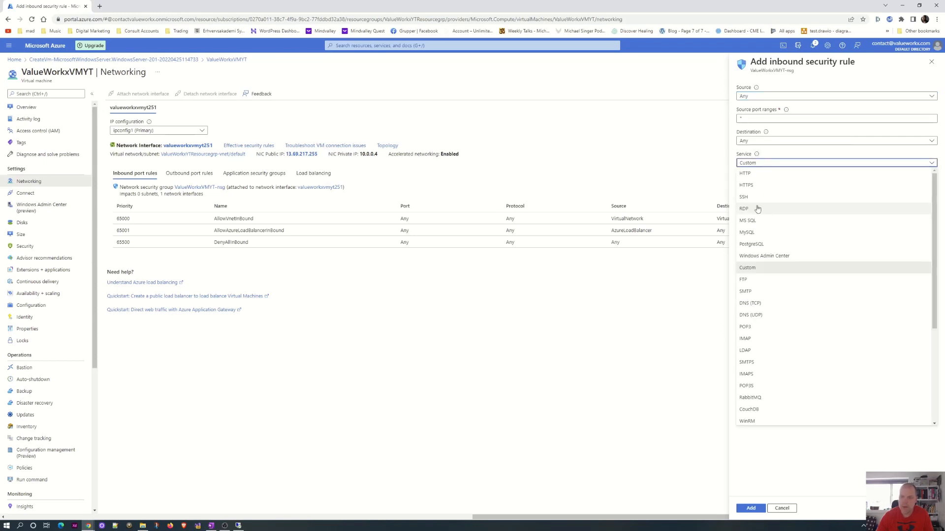
left_click(758, 209)
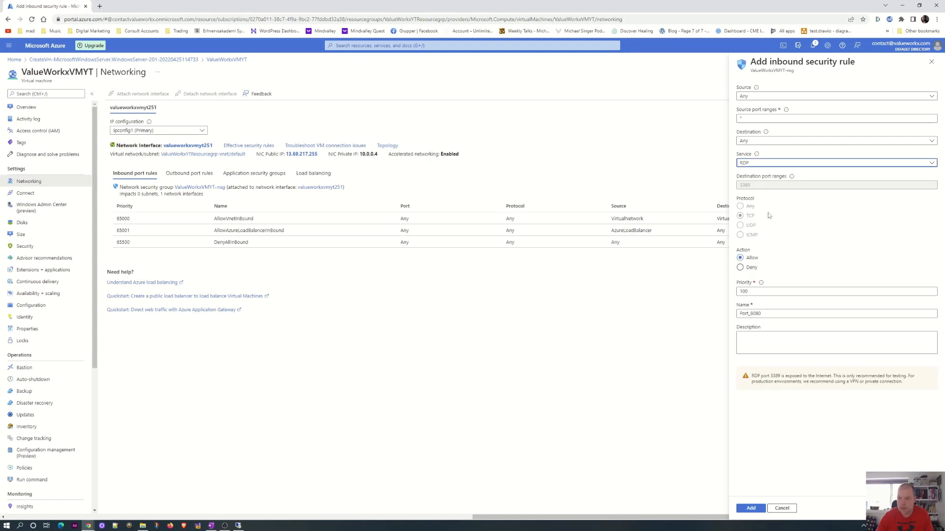
Step: Name the inbound security rule RDP and add it to the network security group
left_click(761, 315)
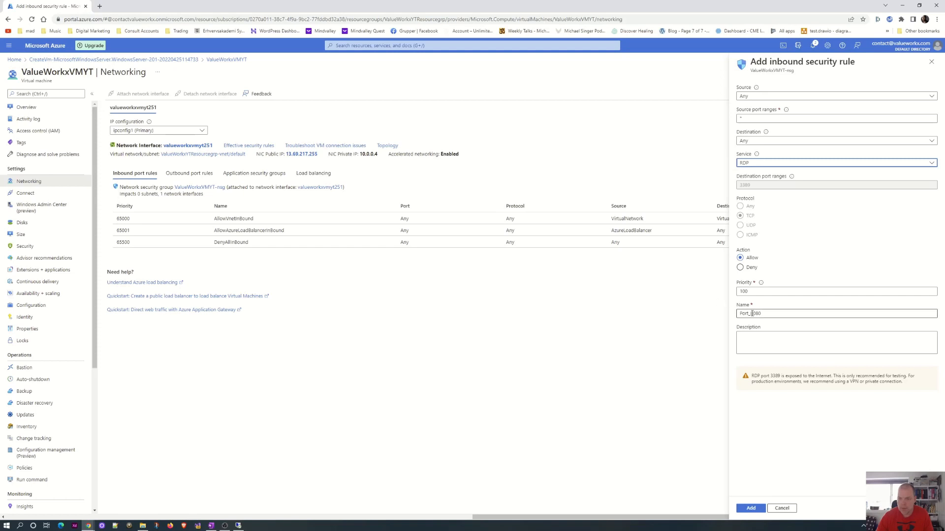
left_click_drag(769, 314, 705, 313)
type("R")
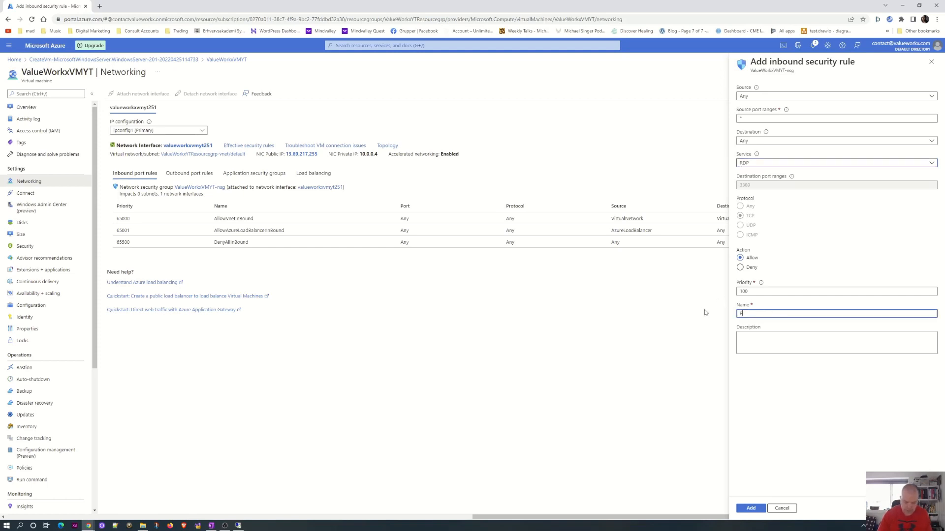
type("DP")
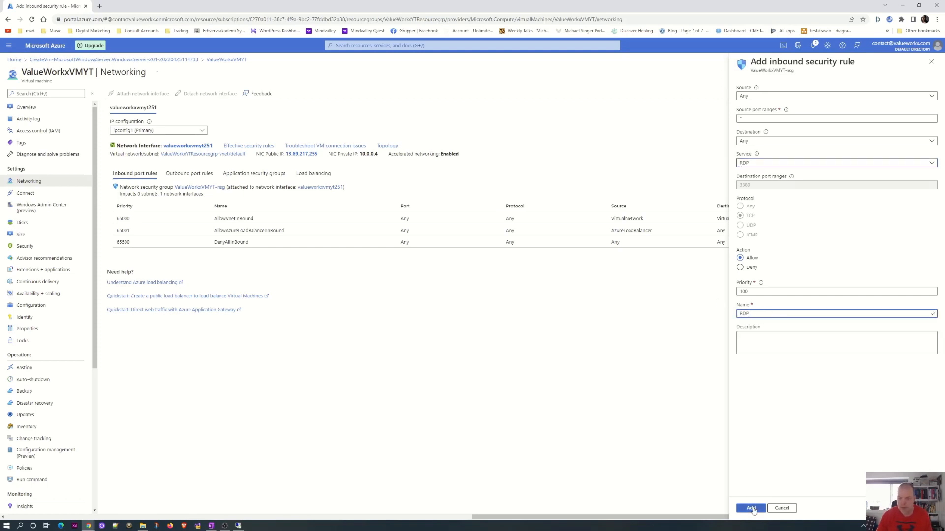
left_click(751, 509)
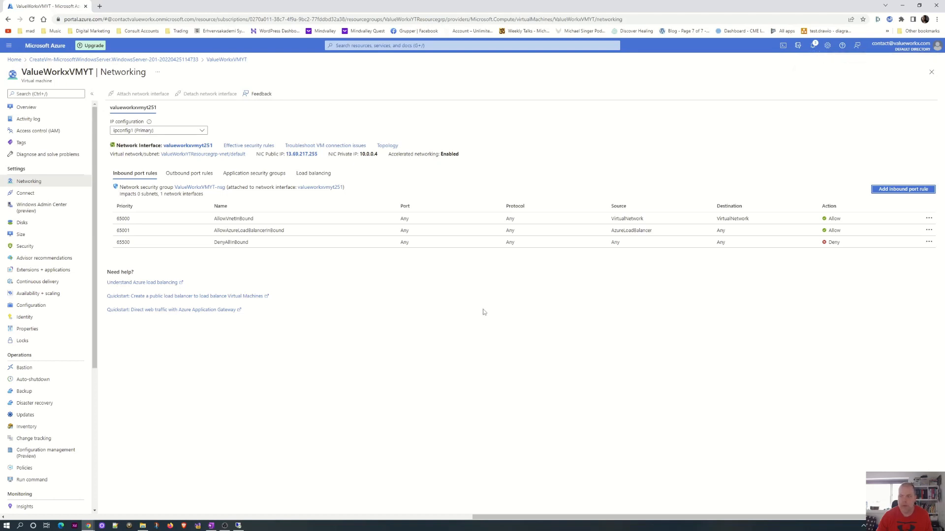
Step: Check the notification about the rule's creation and review the inbound port rules after refreshing the virtual machine's overview
left_click(816, 46)
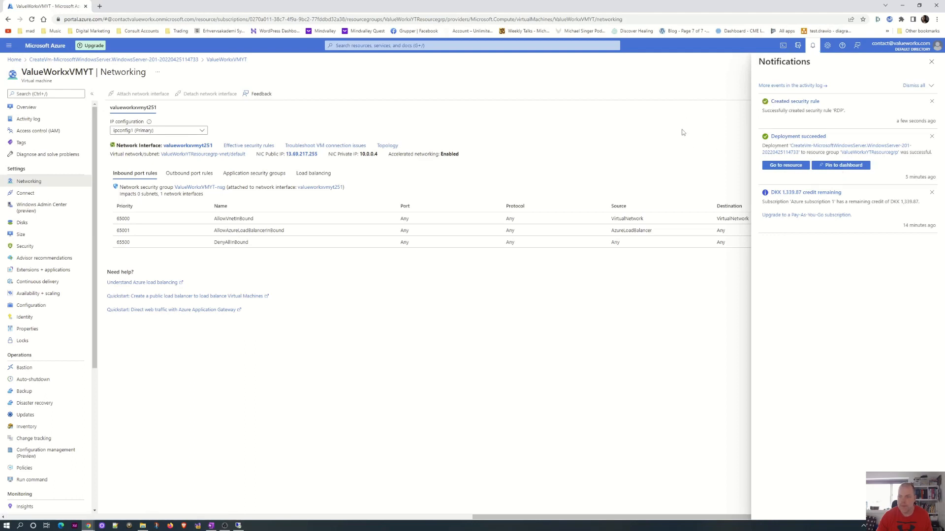
left_click(932, 62)
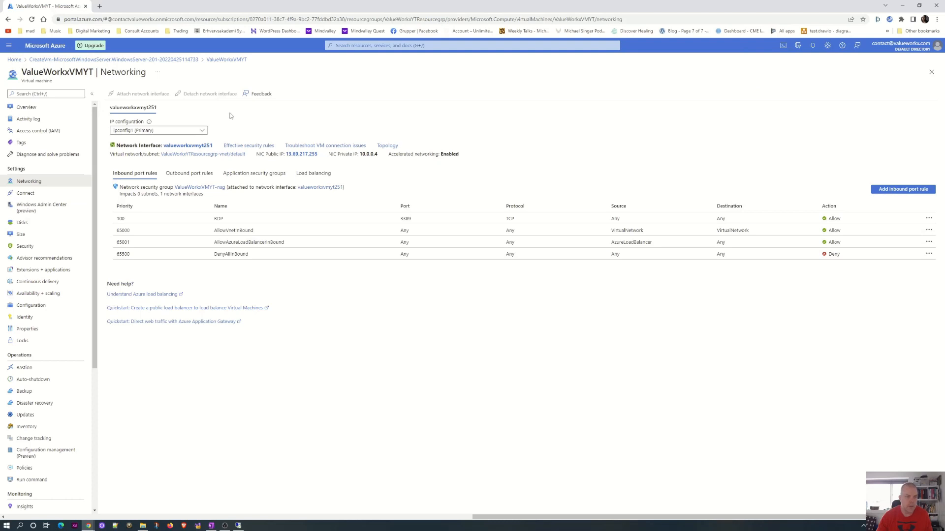
left_click(25, 108)
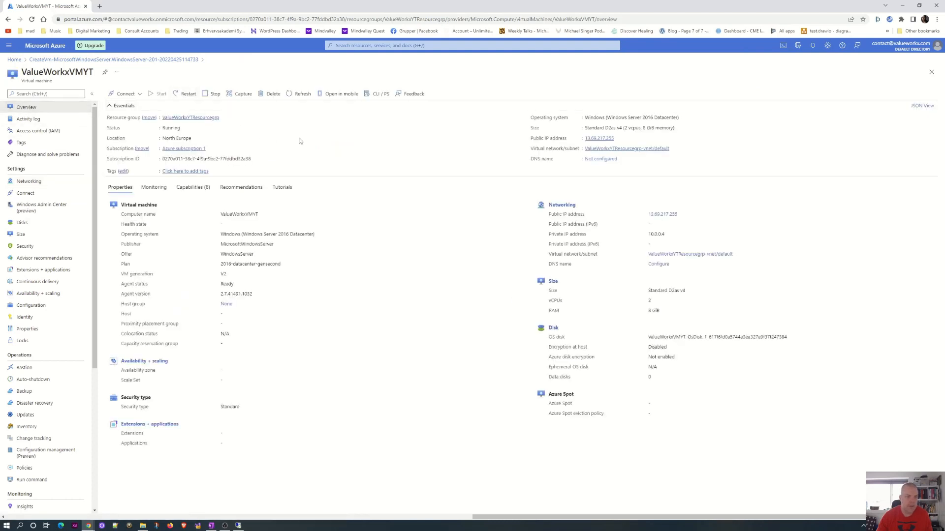
left_click(299, 93)
left_click(34, 184)
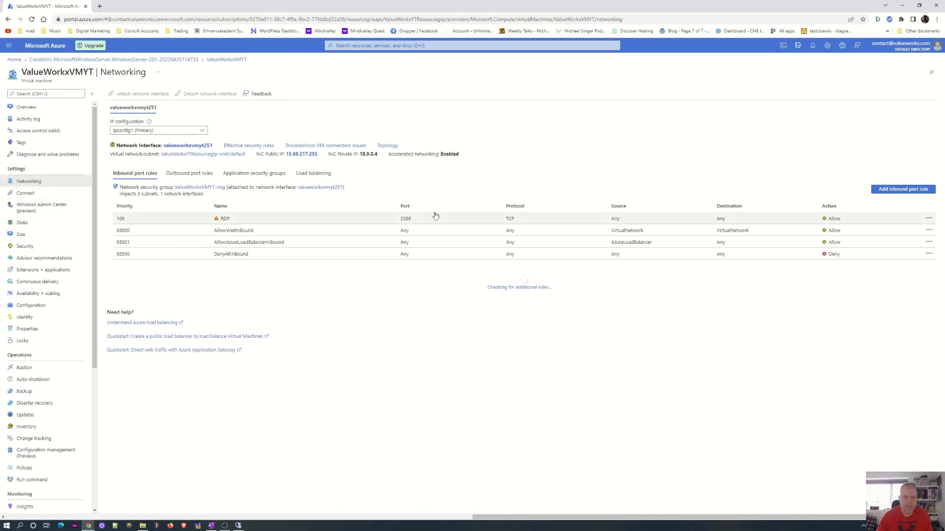
Step: Try to sign in to 13.69.217.255 over Remote Desktop with the administrator user name and the account password
left_click(238, 526)
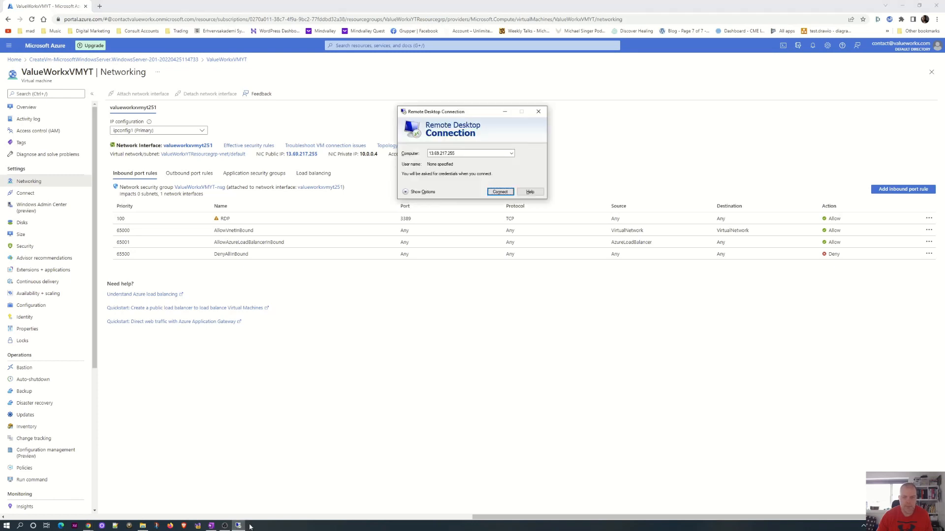
left_click(500, 192)
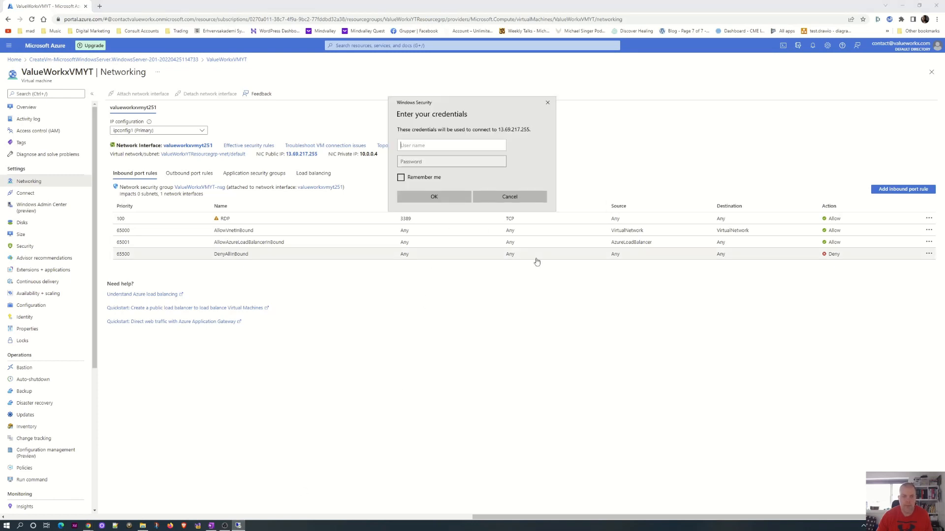
type("a")
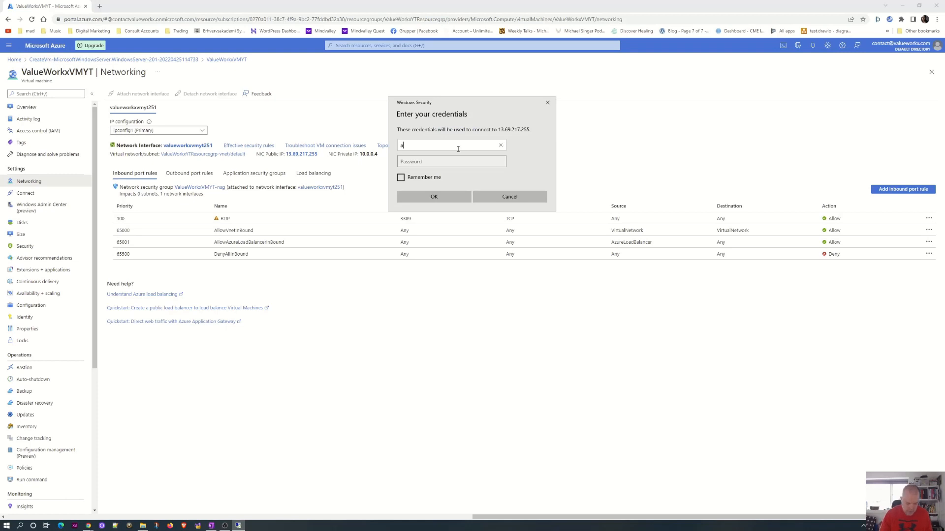
type("dminvxworkx")
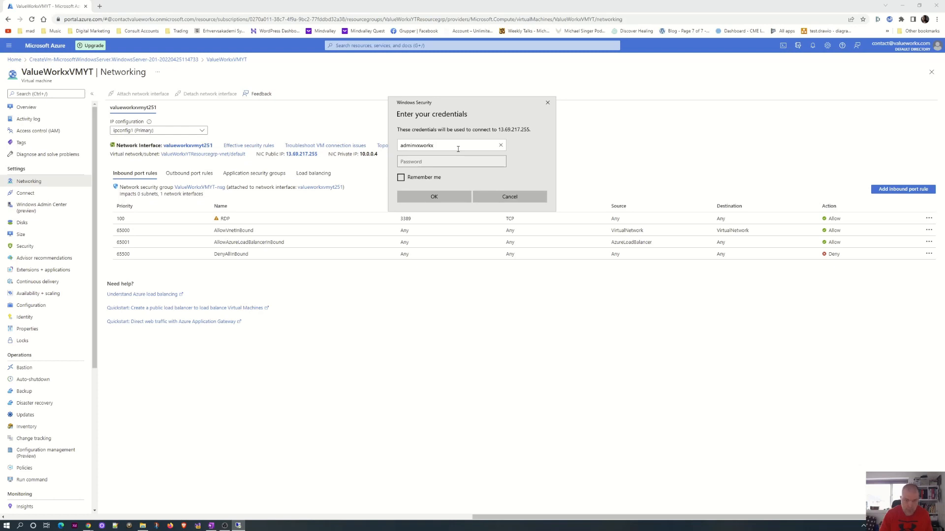
key("Tab")
type("•••")
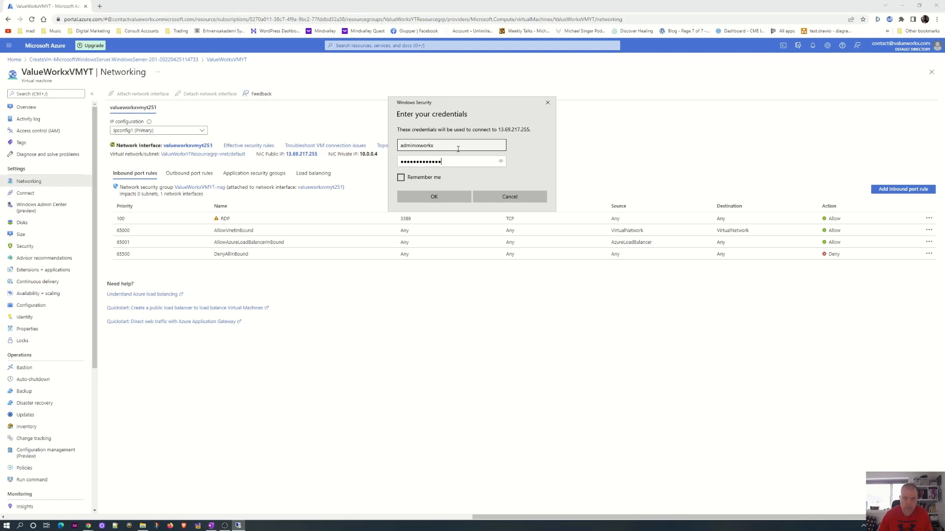
left_click(434, 196)
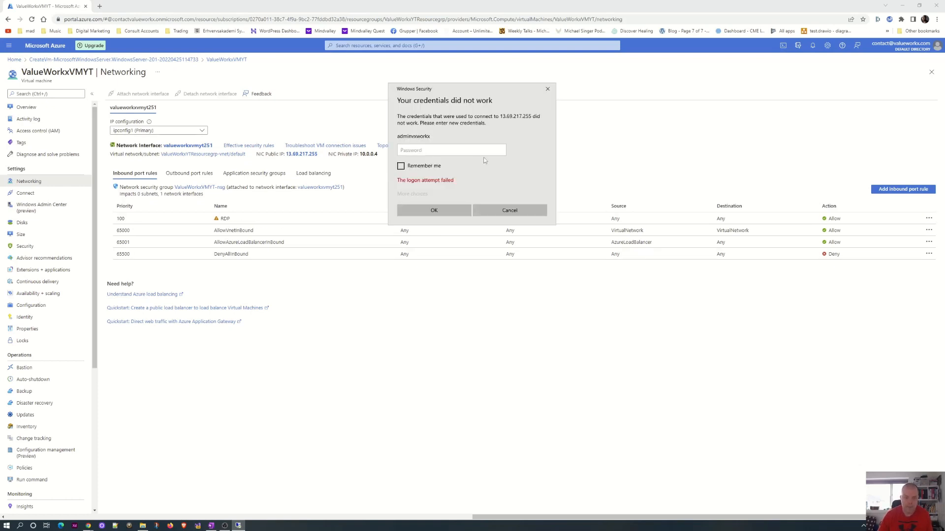
left_click(510, 210)
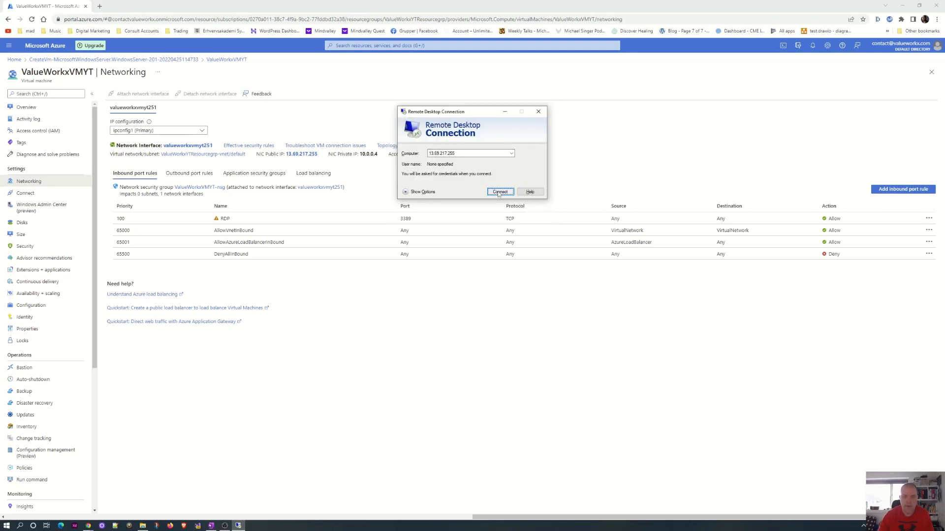
Step: Sign in to 13.69.217.255 over Remote Desktop with the administrator user name and account password, accepting the unverified certificate
left_click(499, 192)
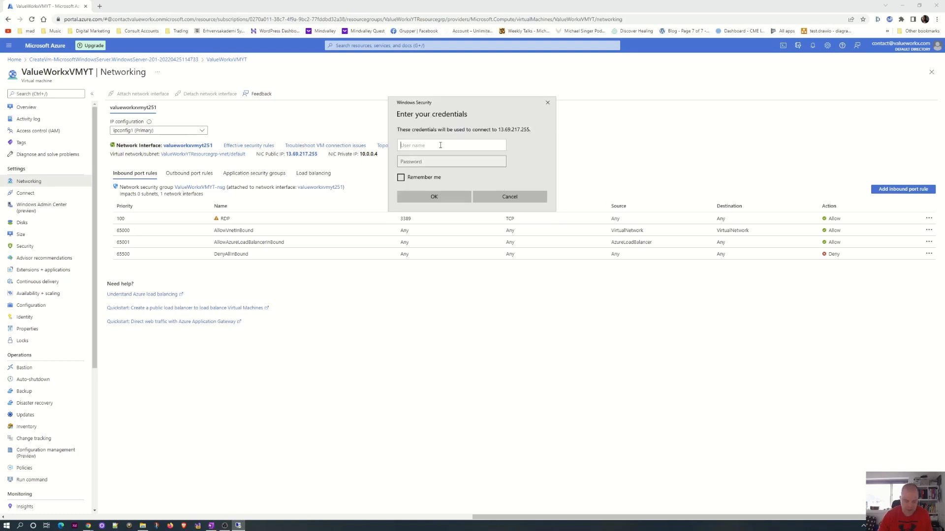
type("adminvalueworkx")
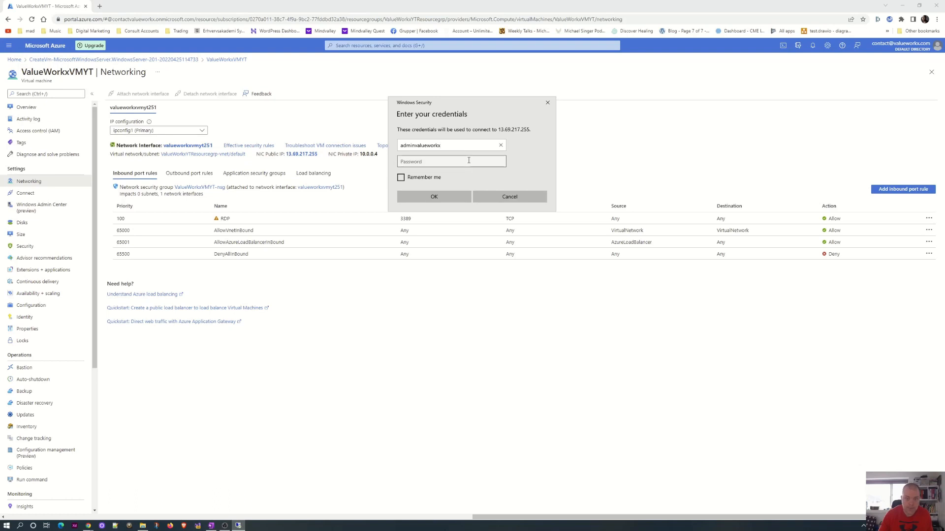
left_click(467, 159)
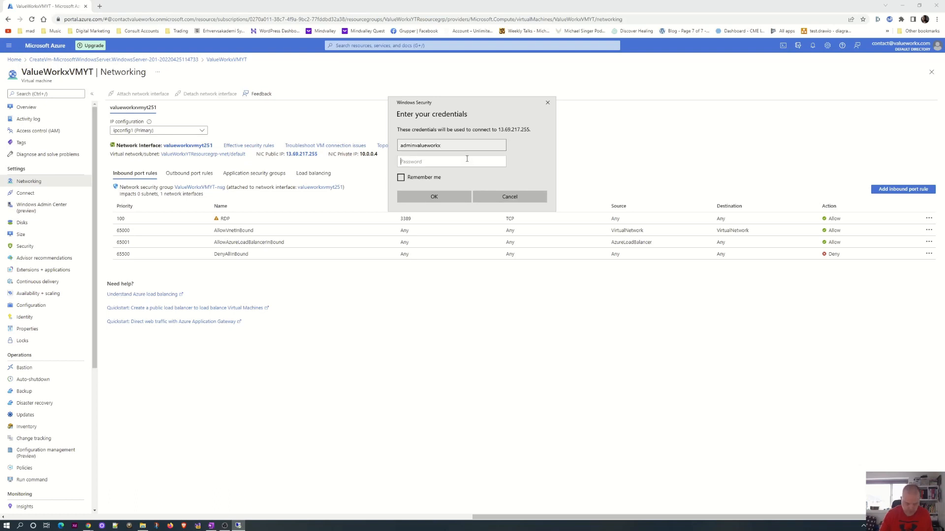
type("•••")
left_click(438, 197)
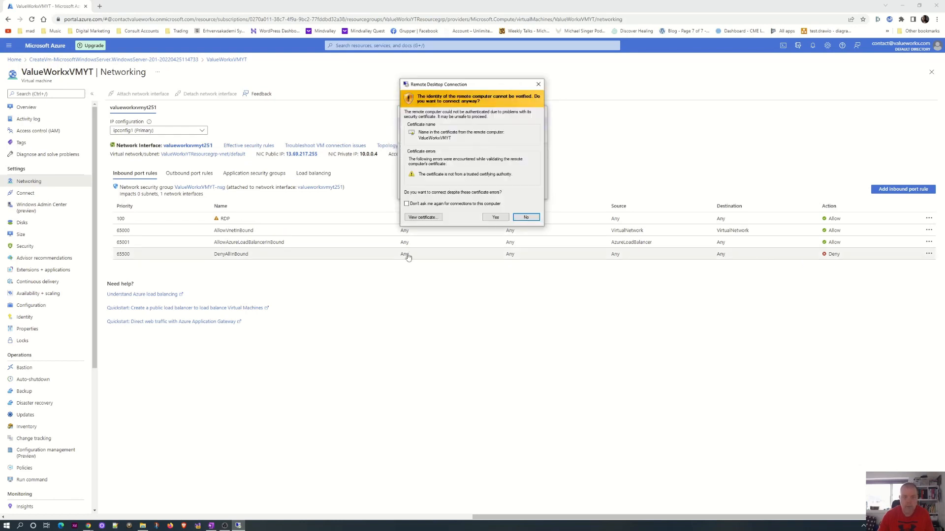
left_click(495, 218)
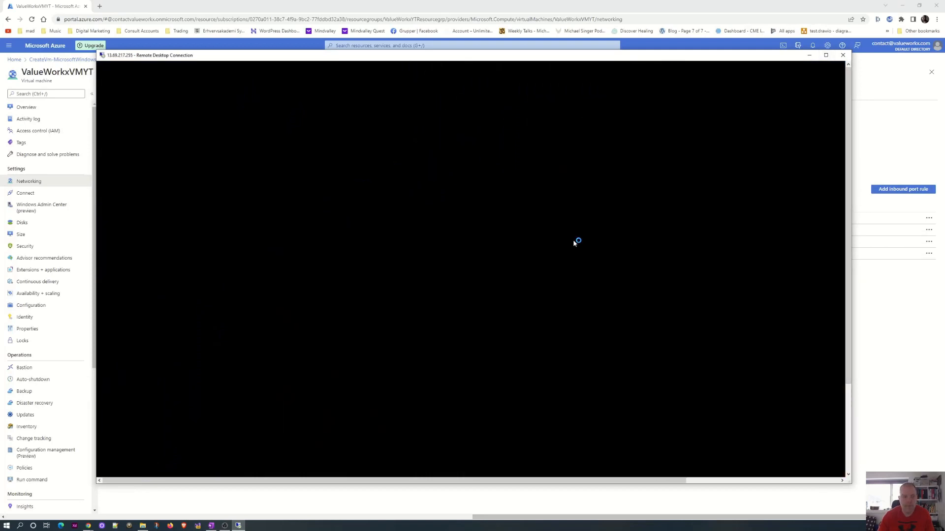
Step: Show the remote desktop session in full screen and decline making the server discoverable on the network
left_click_drag(847, 201, 842, 139)
left_click(825, 55)
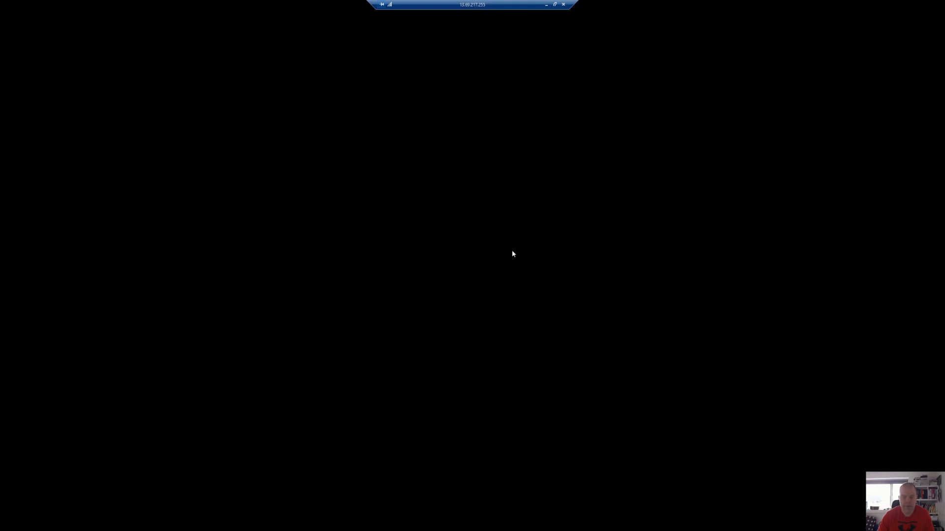
left_click(555, 5)
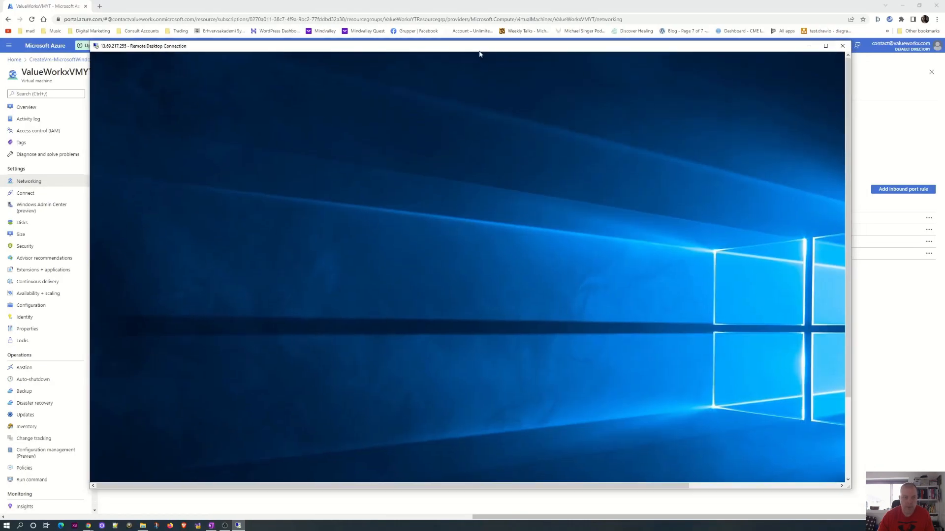
left_click_drag(480, 53, 466, 42)
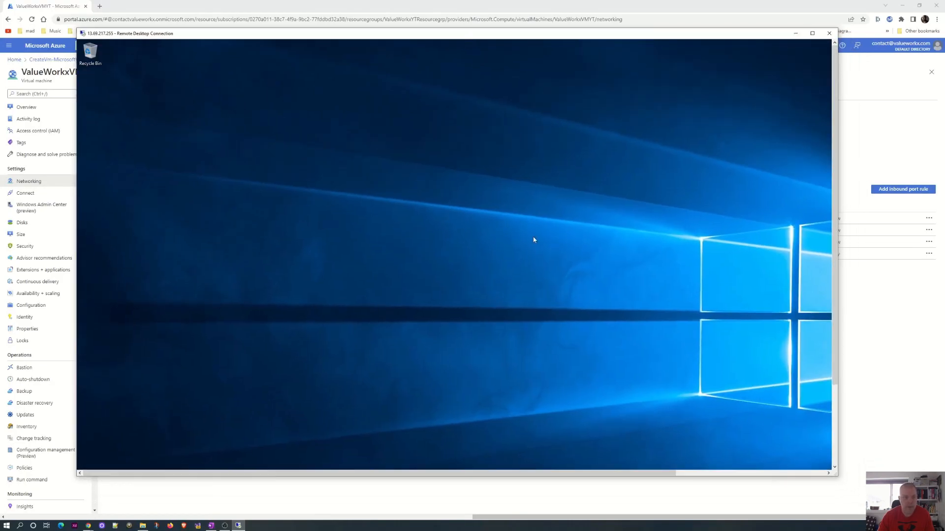
left_click_drag(834, 152, 840, 326)
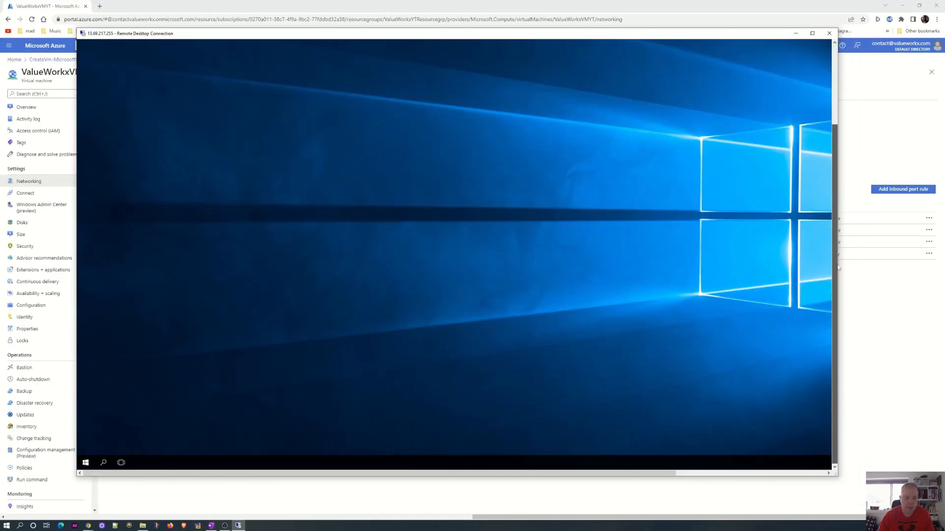
left_click_drag(839, 267, 836, 162)
left_click(813, 33)
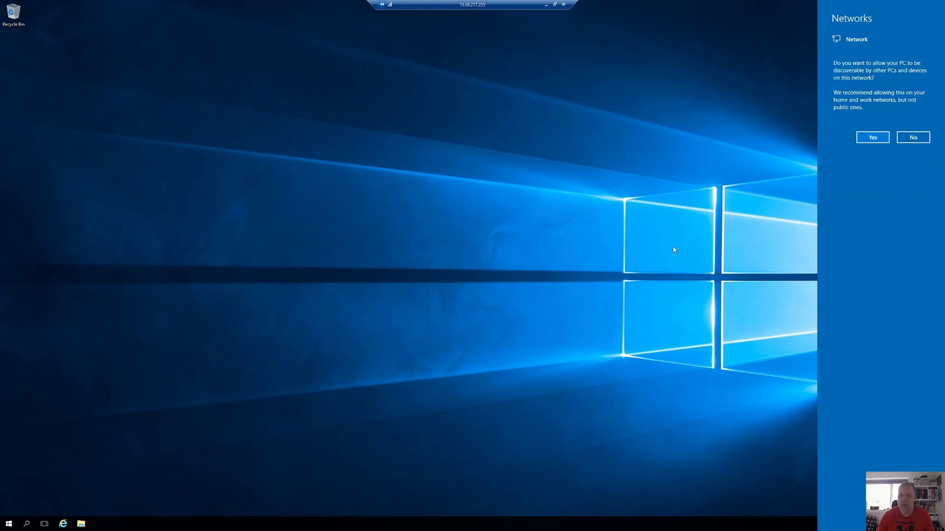
left_click(913, 137)
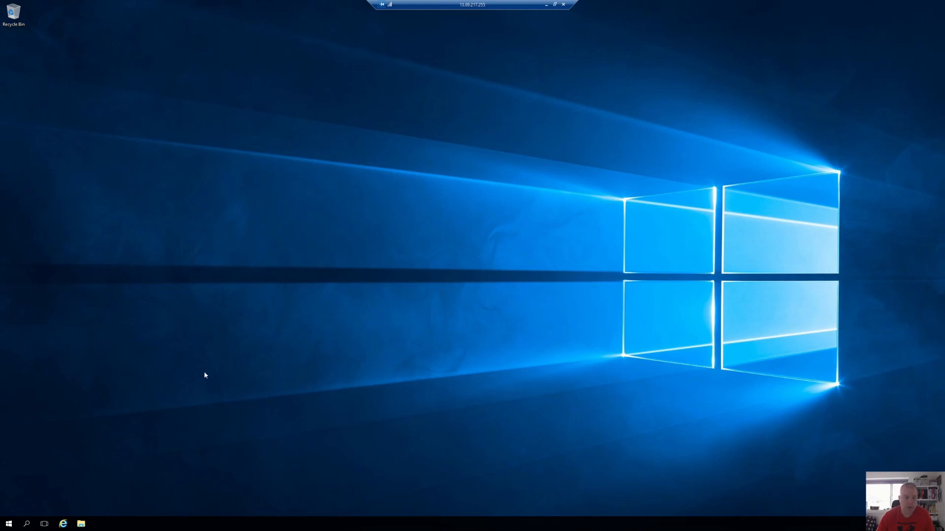
Step: Shut down the Windows server from within the remote session, confirming the shutdown reason
left_click(9, 523)
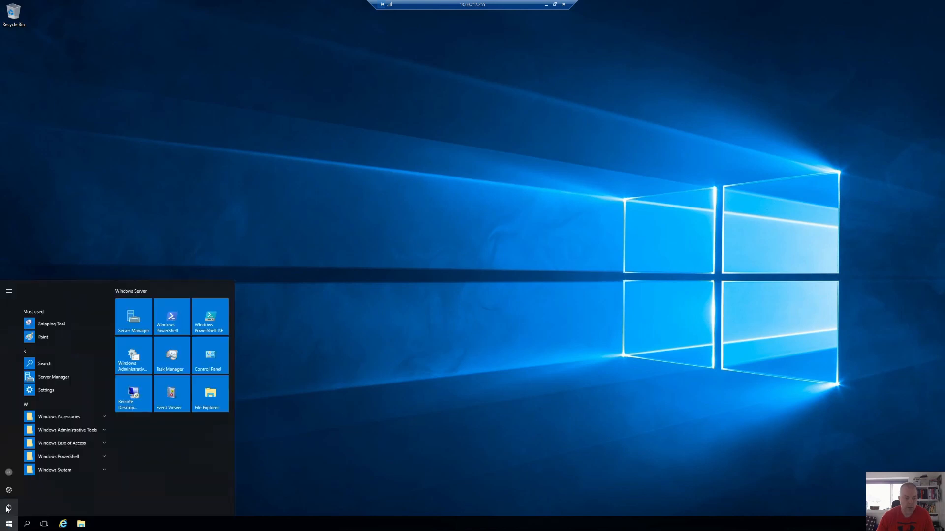
left_click(9, 509)
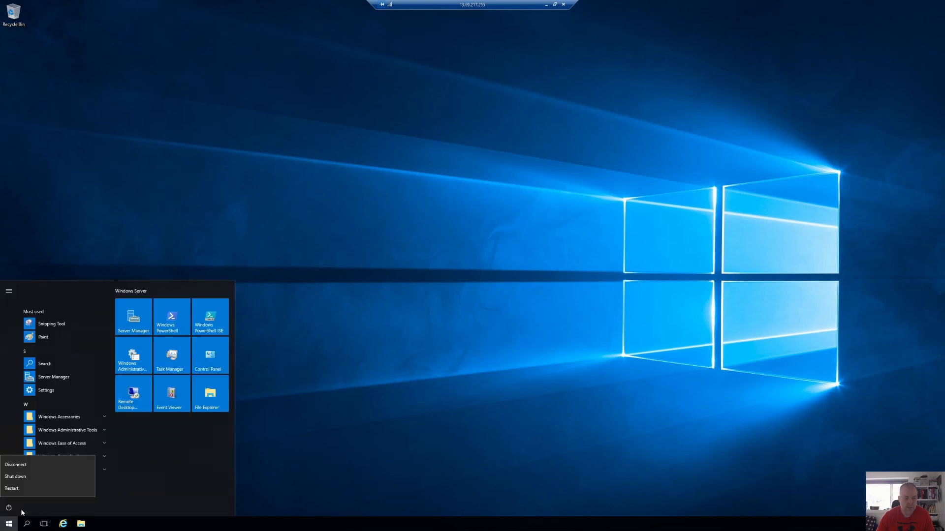
left_click(15, 477)
left_click(108, 486)
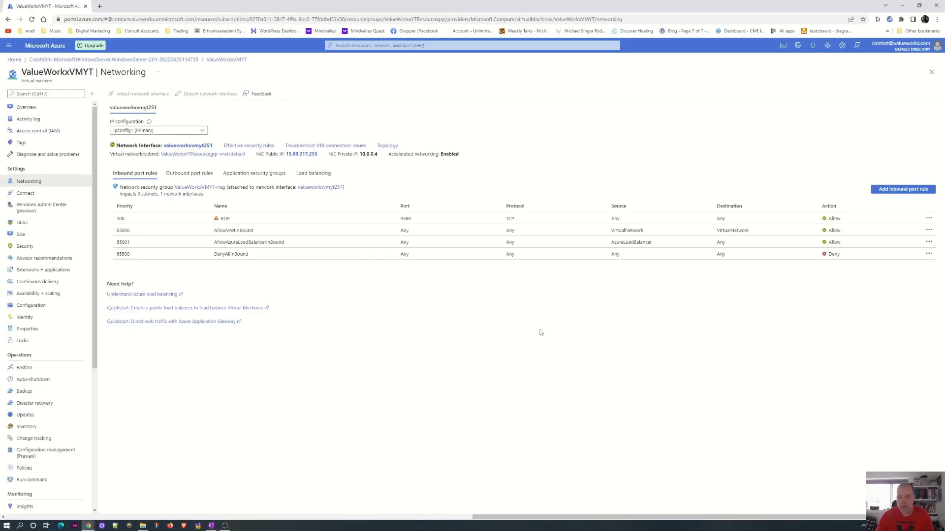
left_click(896, 191)
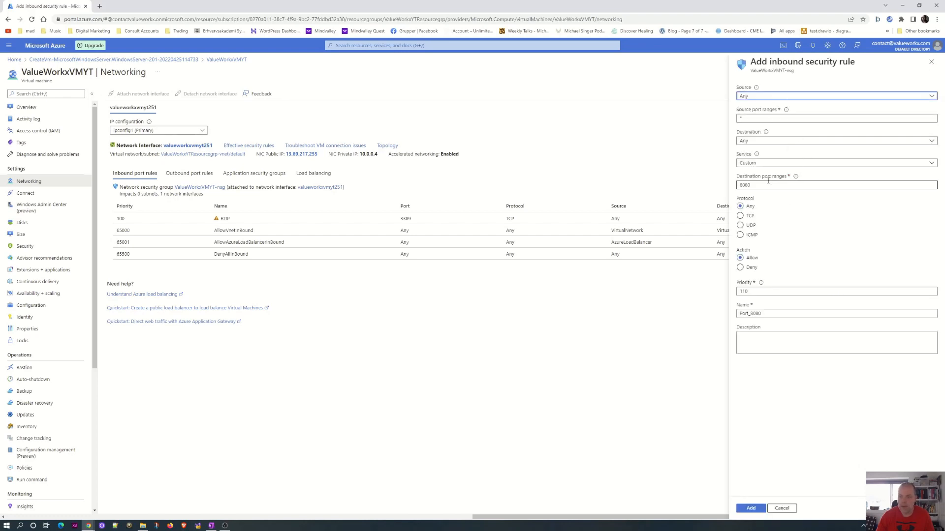
left_click(769, 164)
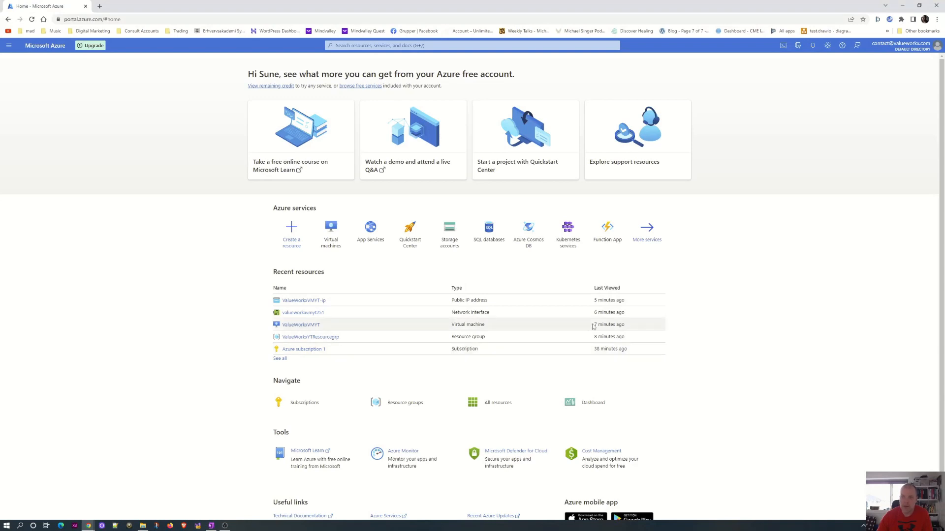
left_click(908, 45)
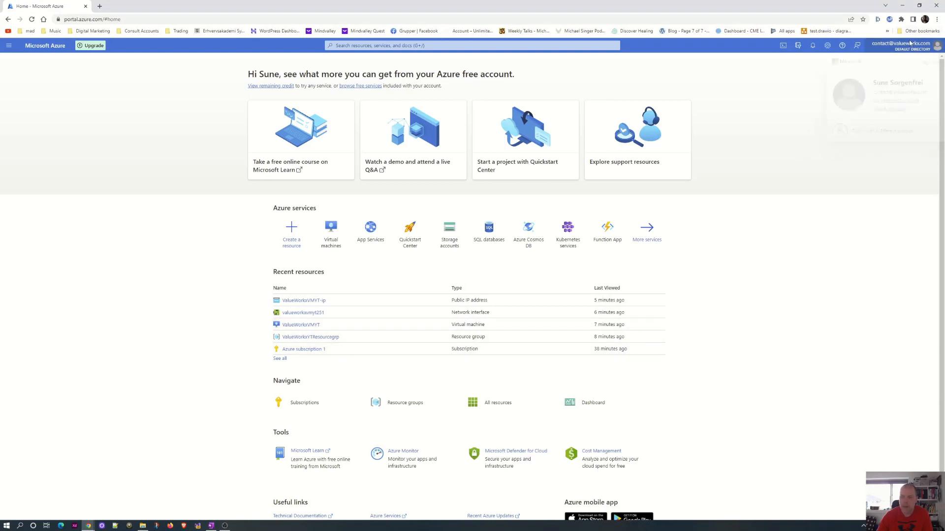
left_click(781, 118)
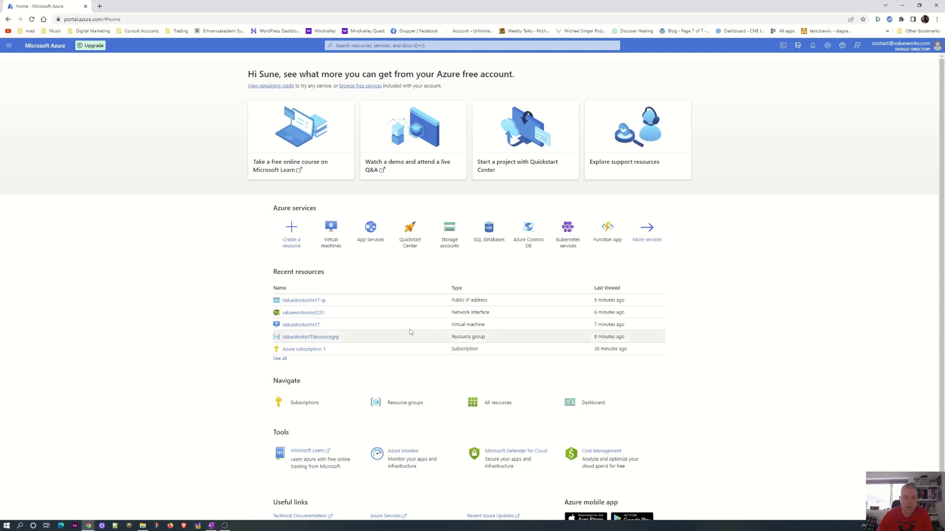
Step: Open the list of all resource groups, sort it by name in descending order and dismiss the feature tips
left_click(406, 405)
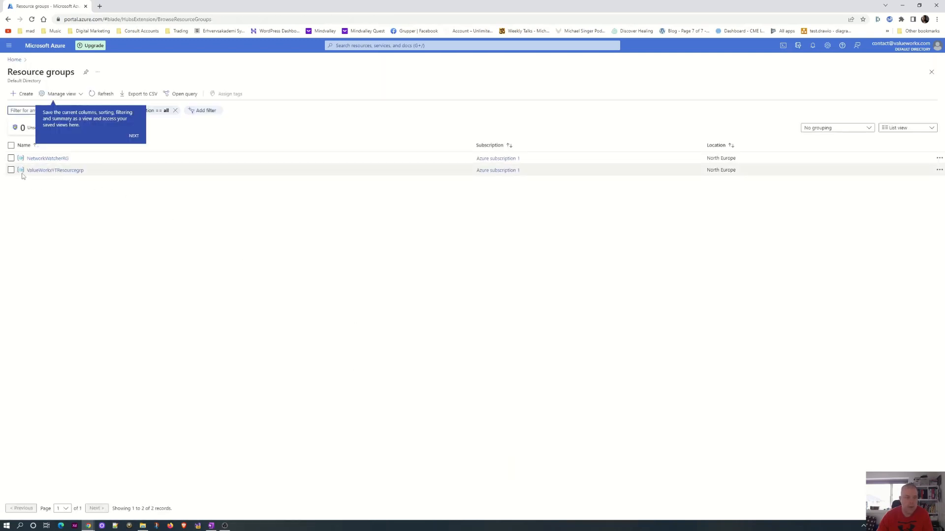
left_click(11, 170)
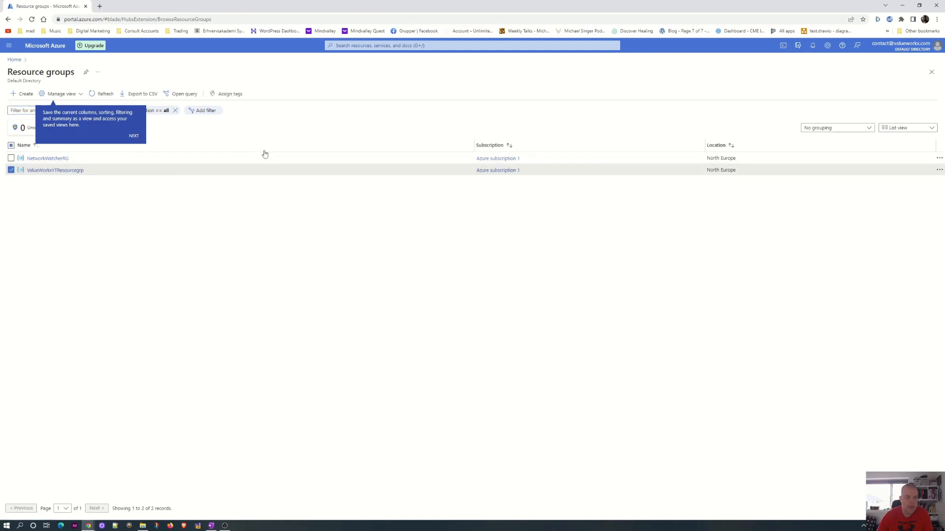
left_click(246, 146)
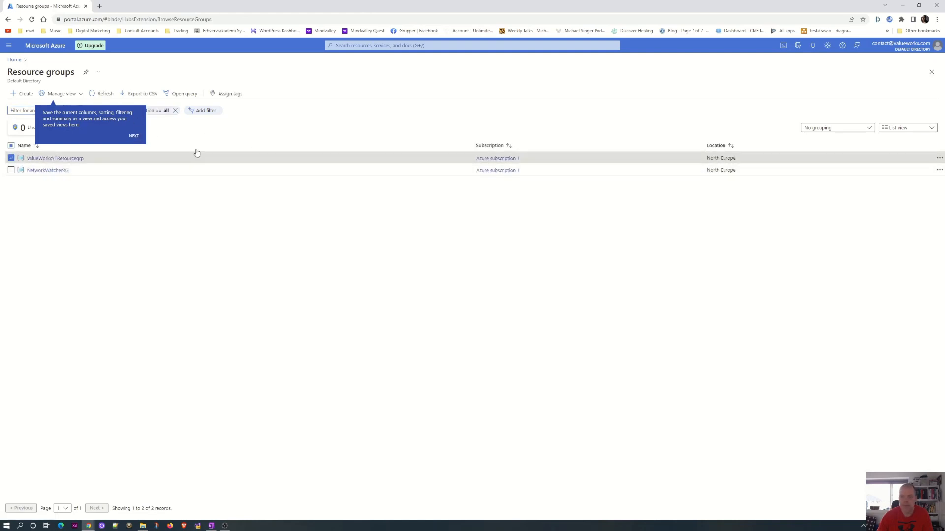
left_click(134, 136)
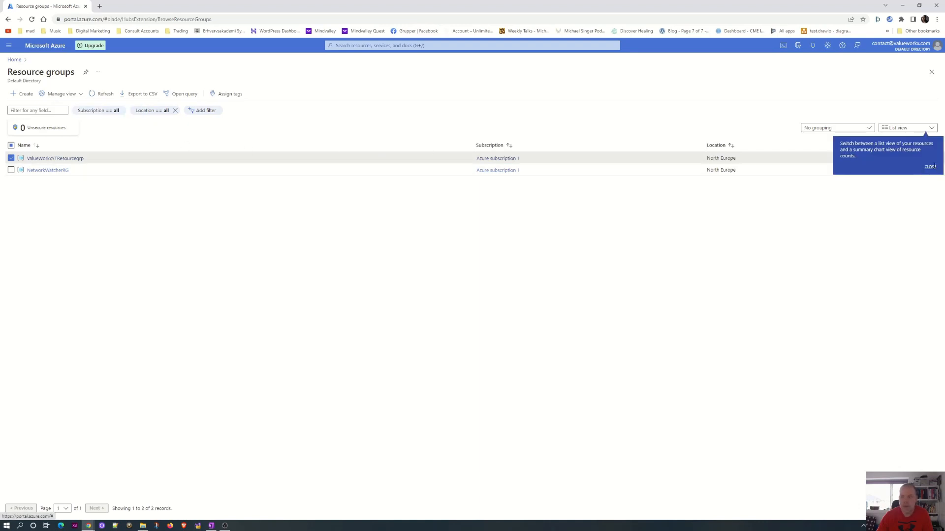
left_click(930, 168)
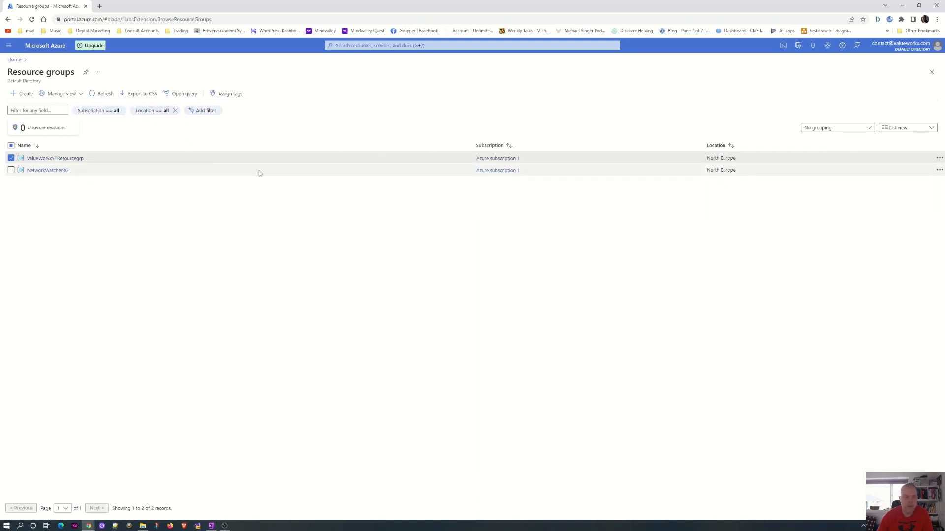
left_click(11, 169)
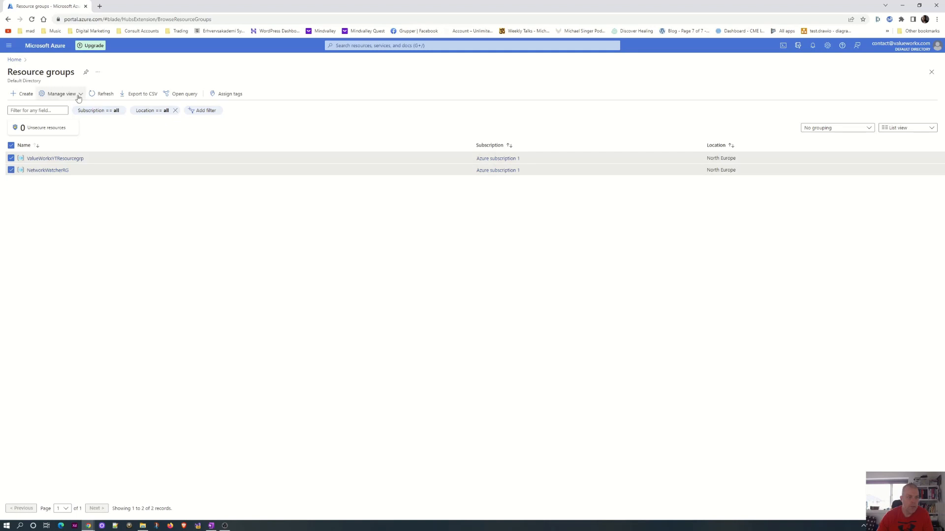
left_click(78, 94)
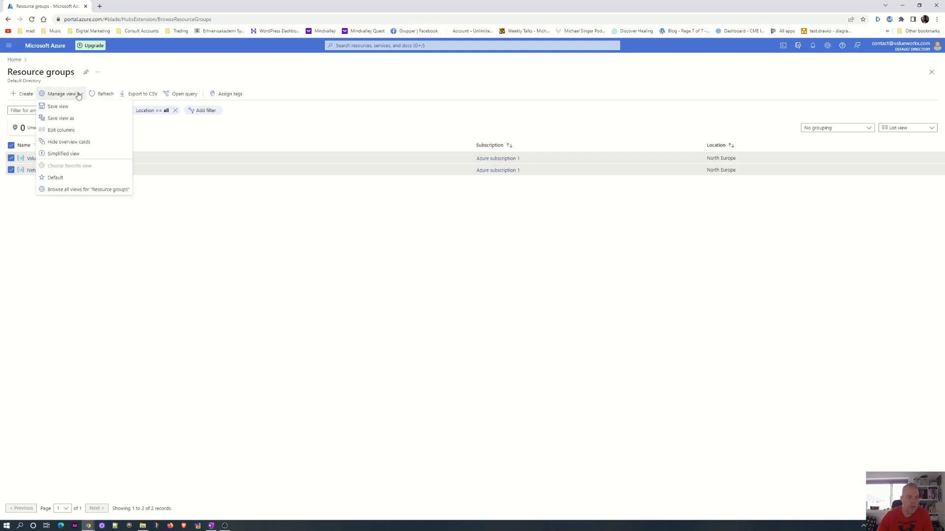
left_click(224, 245)
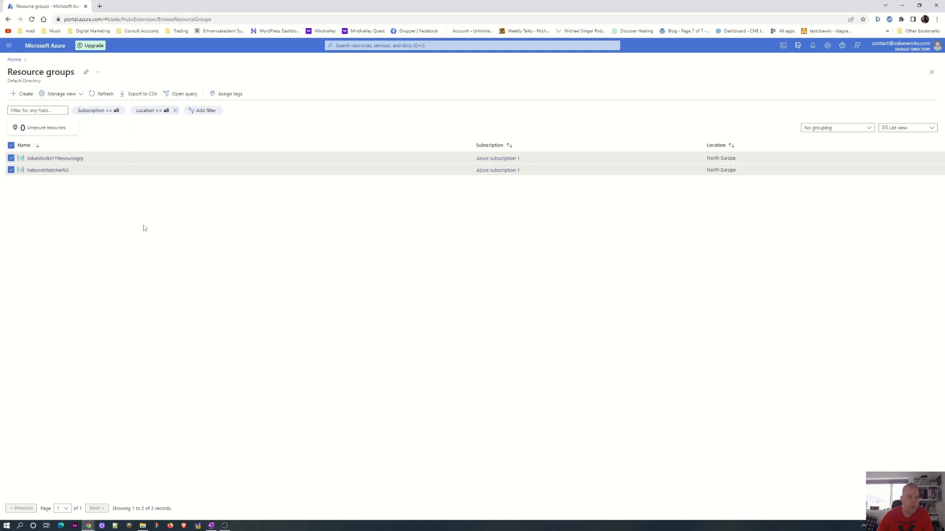
left_click(11, 170)
left_click(11, 158)
Step: Delete the resource group ValueWorkxYTResourcegrp with all its resources, copying its name into the confirmation
left_click(48, 159)
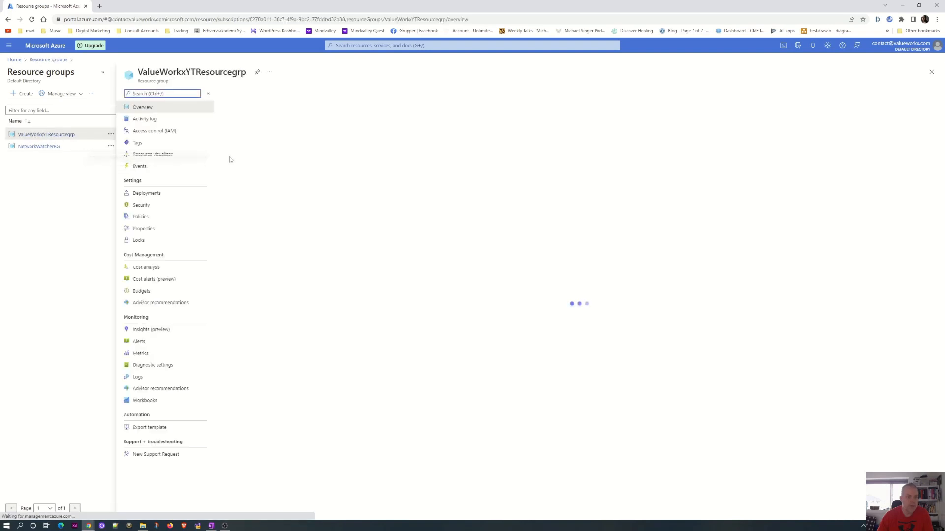
left_click(337, 98)
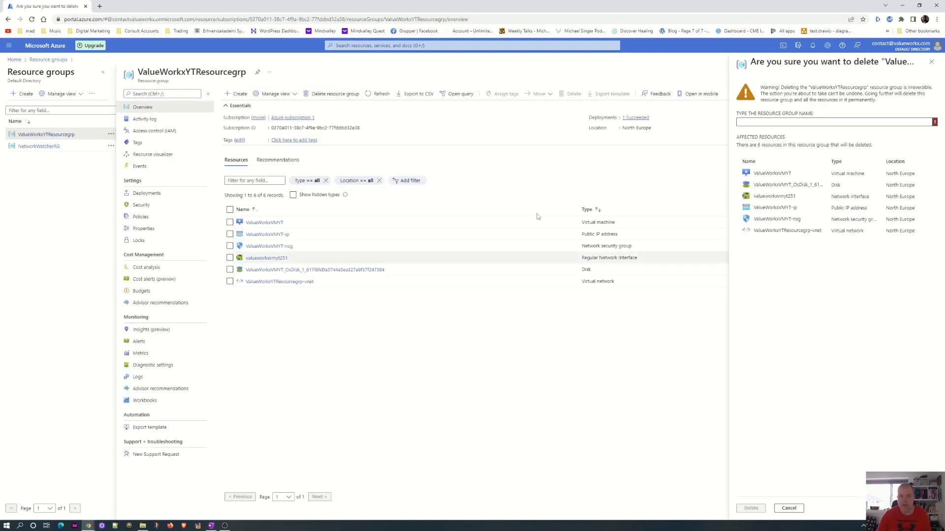
left_click_drag(248, 74, 137, 73)
key("ctrl+c")
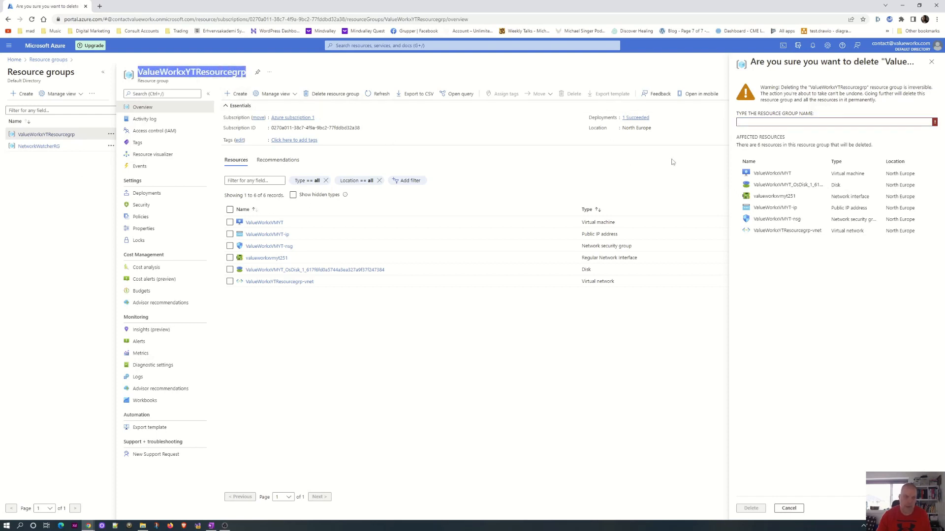
left_click(807, 123)
key("ctrl+v")
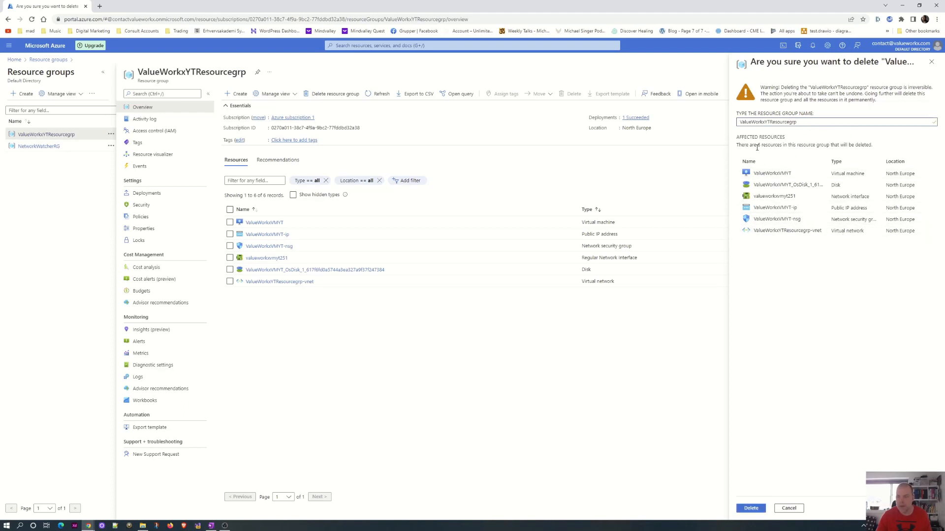
left_click(749, 508)
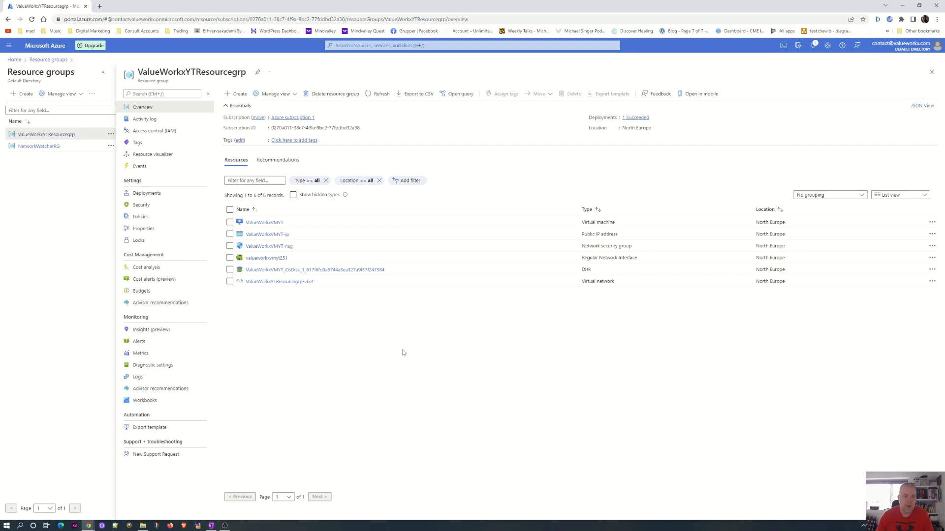
Step: Check the notification about the resource group's deletion and review the list of remaining resource groups
left_click(813, 45)
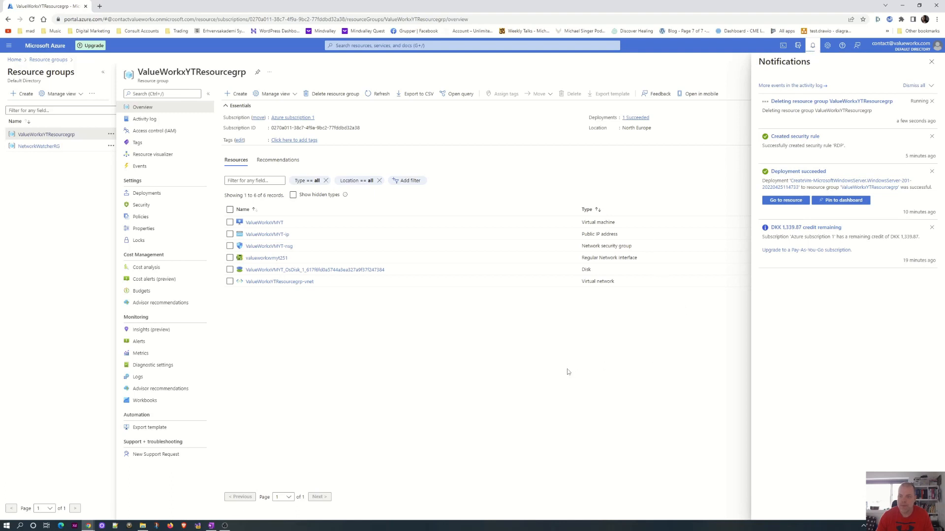
left_click(812, 46)
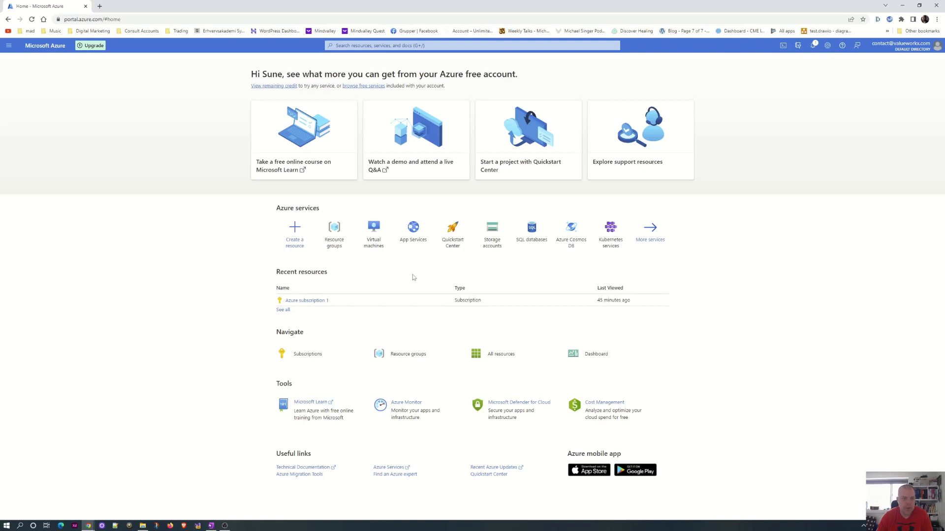
left_click(334, 234)
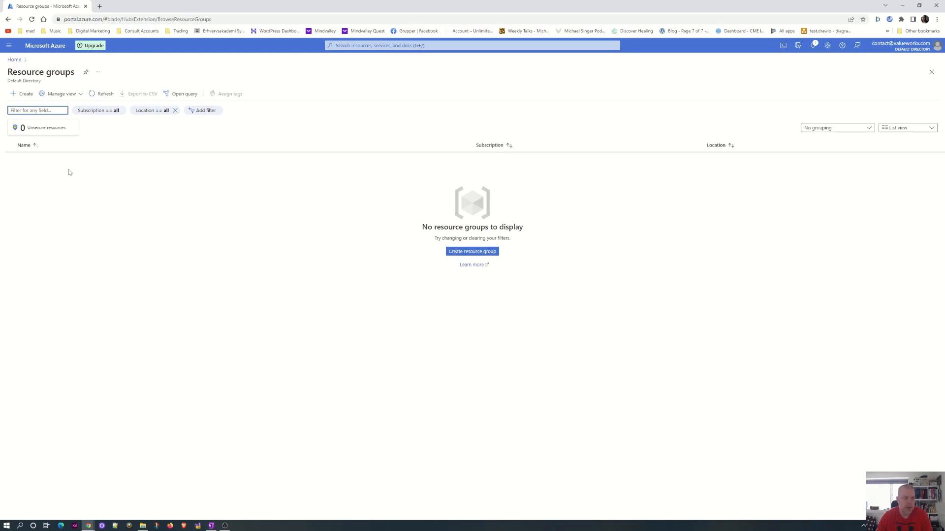
left_click(14, 60)
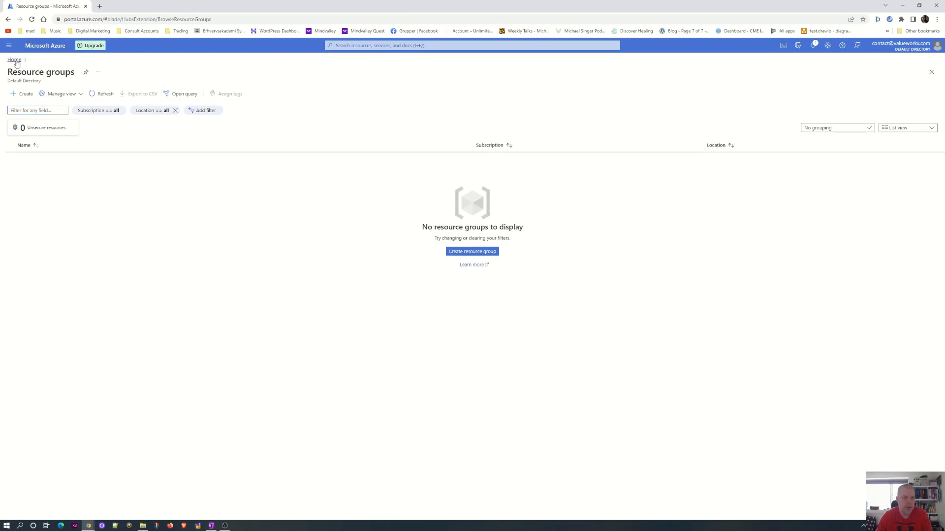